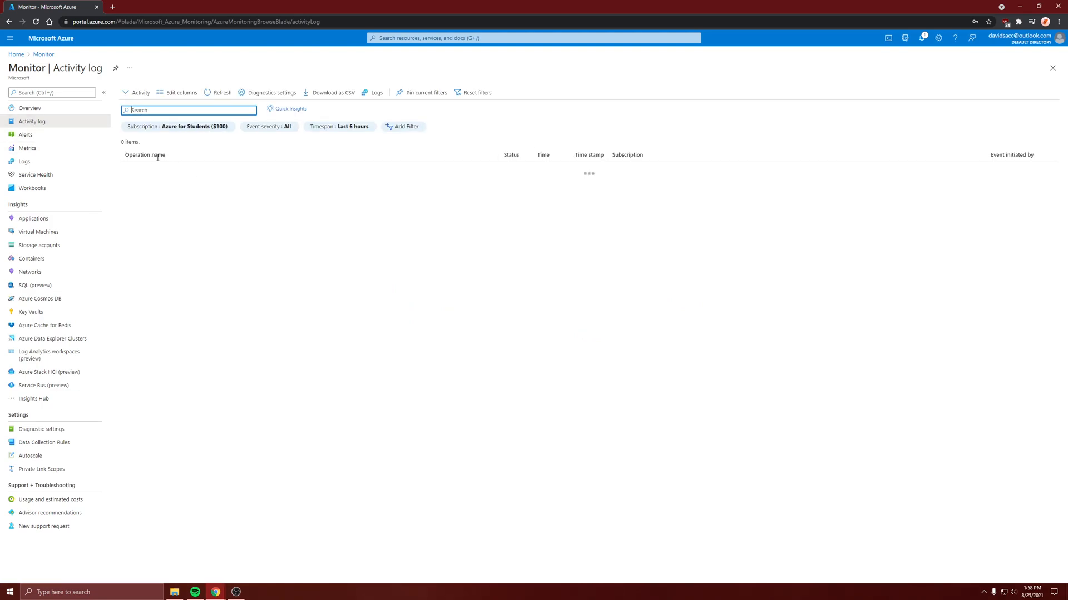
# View the activity log details of the Microsoft.PolicyInsights operation and the Create or Update Disk operation.
pyautogui.click(143, 94)
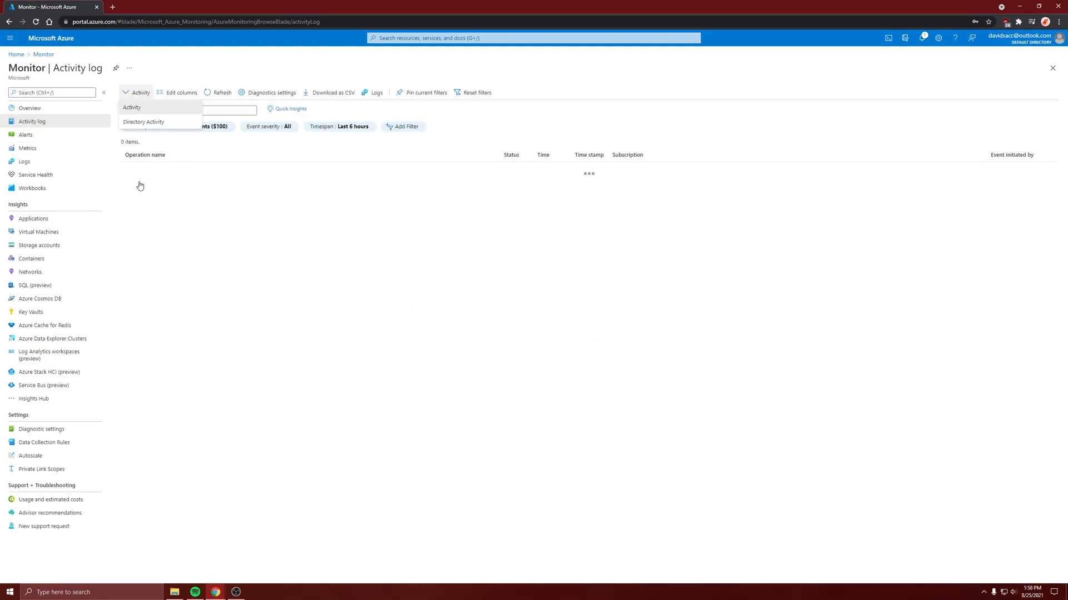
pyautogui.click(143, 209)
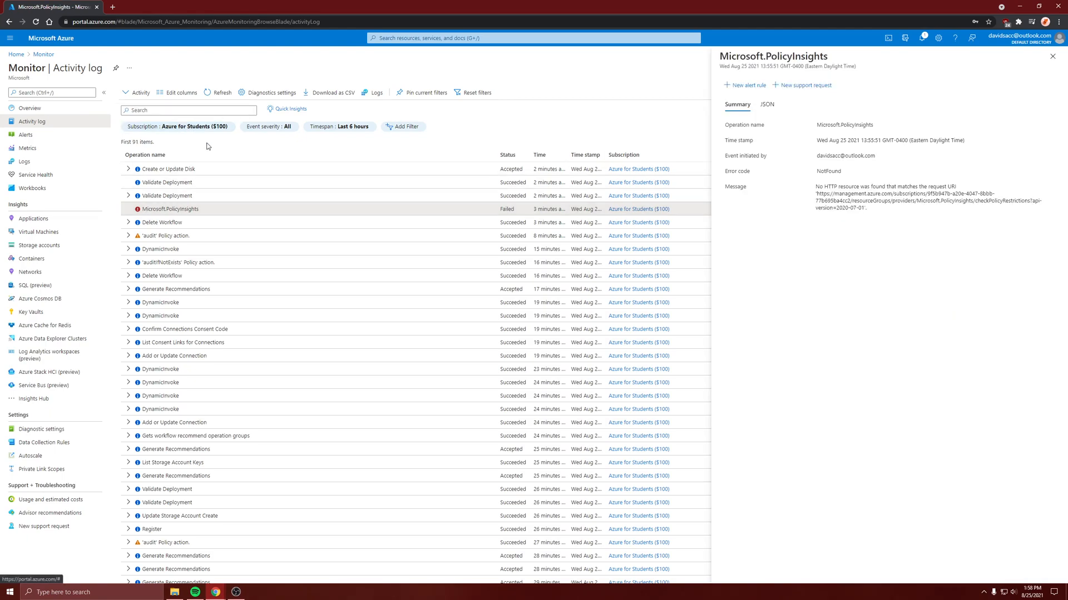
pyautogui.click(143, 170)
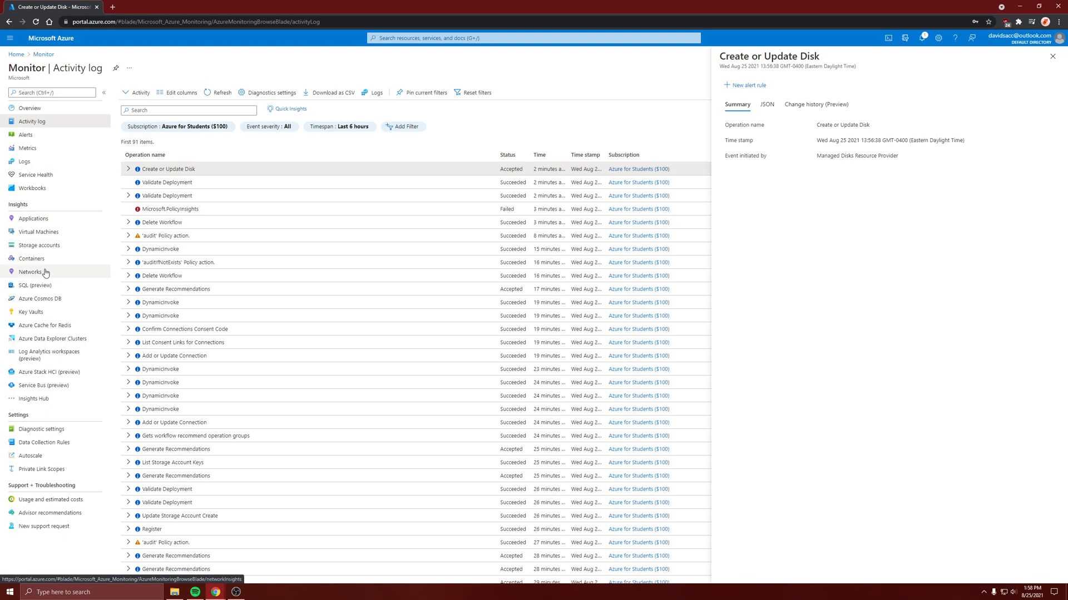
# Open the Monitor metrics chart and set its scope to the 1VM virtual machine in resource group az-900.
pyautogui.click(36, 147)
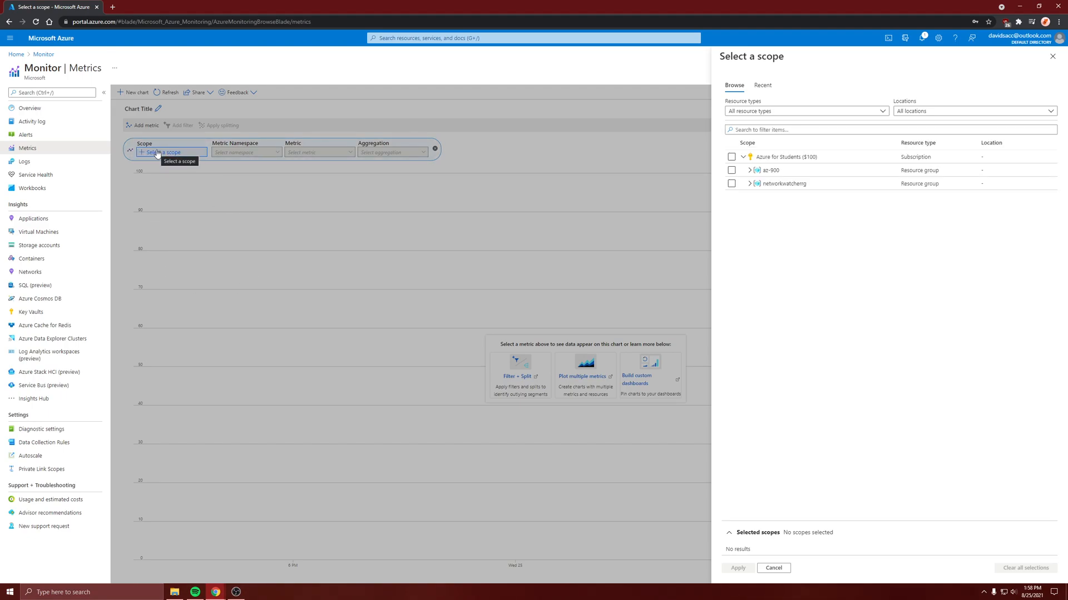
pyautogui.click(750, 170)
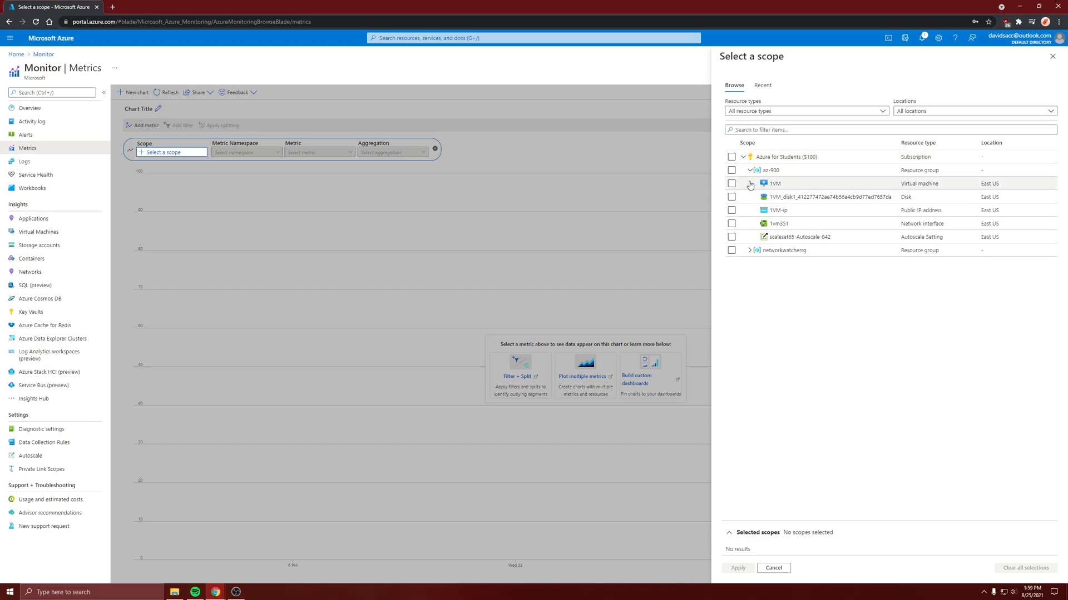
pyautogui.click(732, 184)
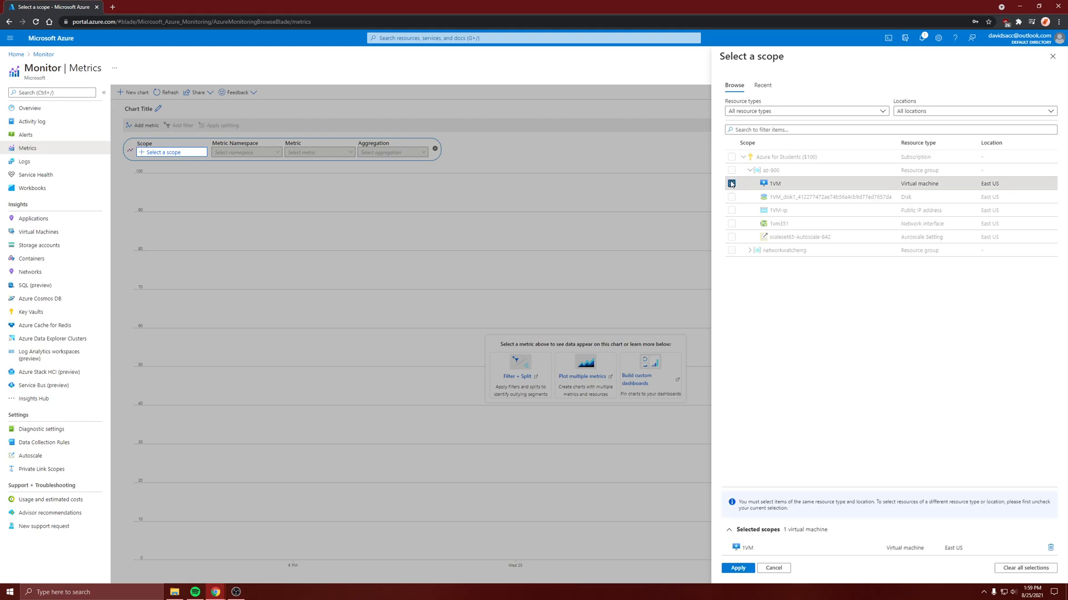
pyautogui.click(739, 568)
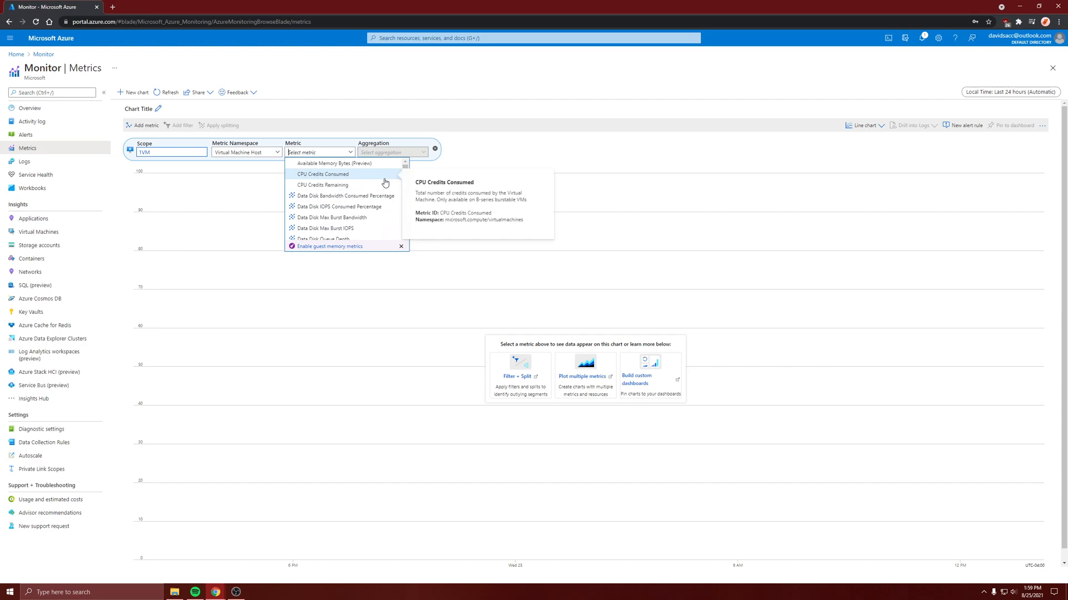
# Chart the Percentage CPU metric for 1VM.
pyautogui.click(316, 152)
pyautogui.write('cpu p')
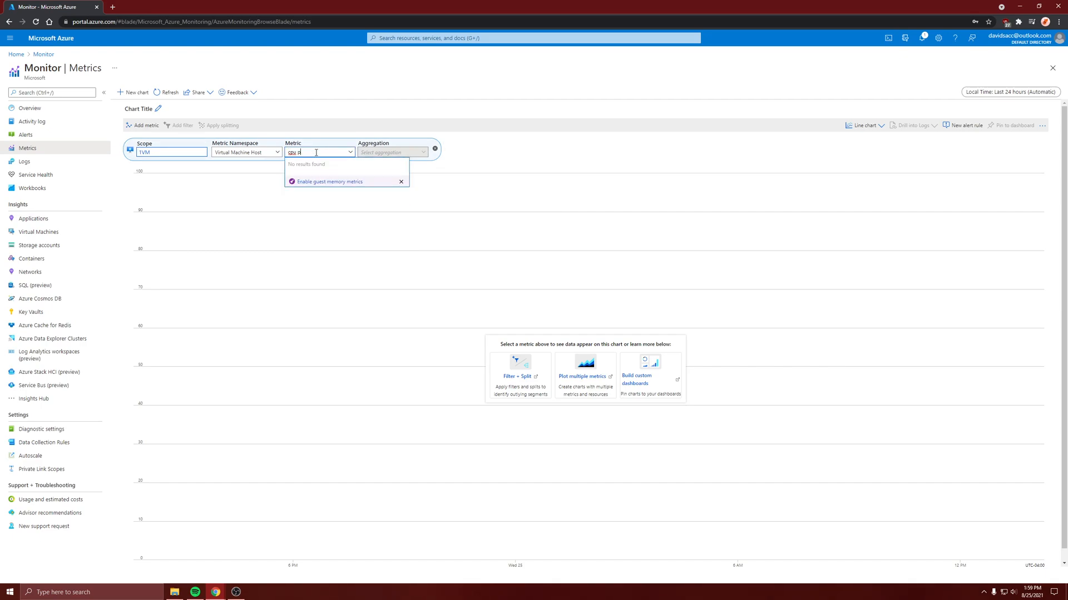
pyautogui.press('BackSpace')
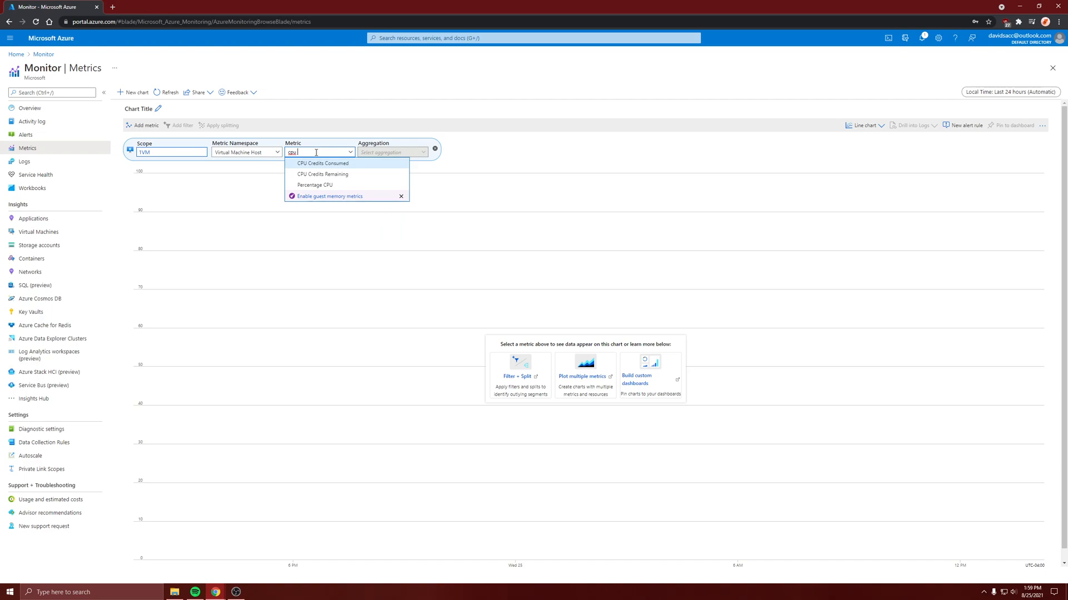
pyautogui.click(314, 184)
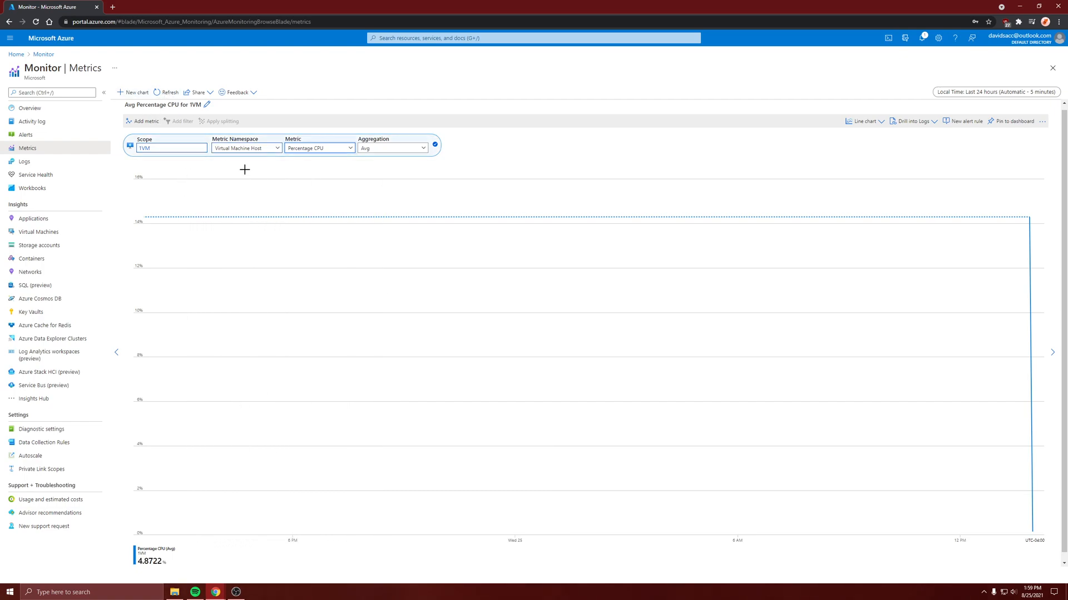
# Examine the average Percentage CPU chart for 1VM, including its time range and summary value.
pyautogui.hotkey('ctrl', '-')
pyautogui.hotkey('ctrl', '-')
pyautogui.hotkey('ctrl', '-')
pyautogui.hotkey('ctrl', '-')
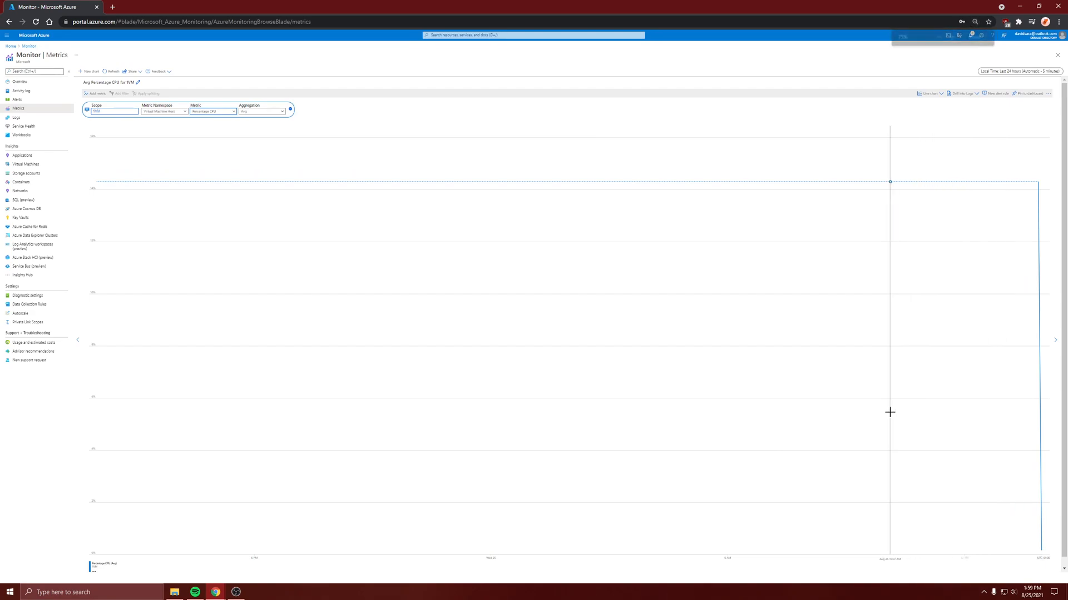
pyautogui.hotkey('ctrl', '+')
pyautogui.hotkey('ctrl', '+')
pyautogui.hotkey('ctrl', '+')
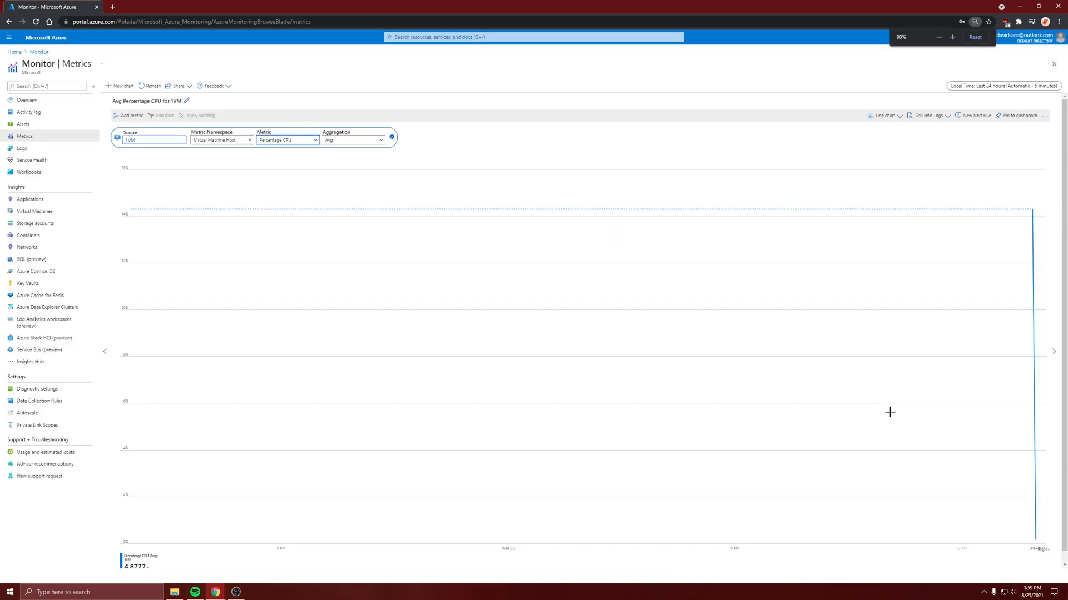
pyautogui.hotkey('ctrl', '+')
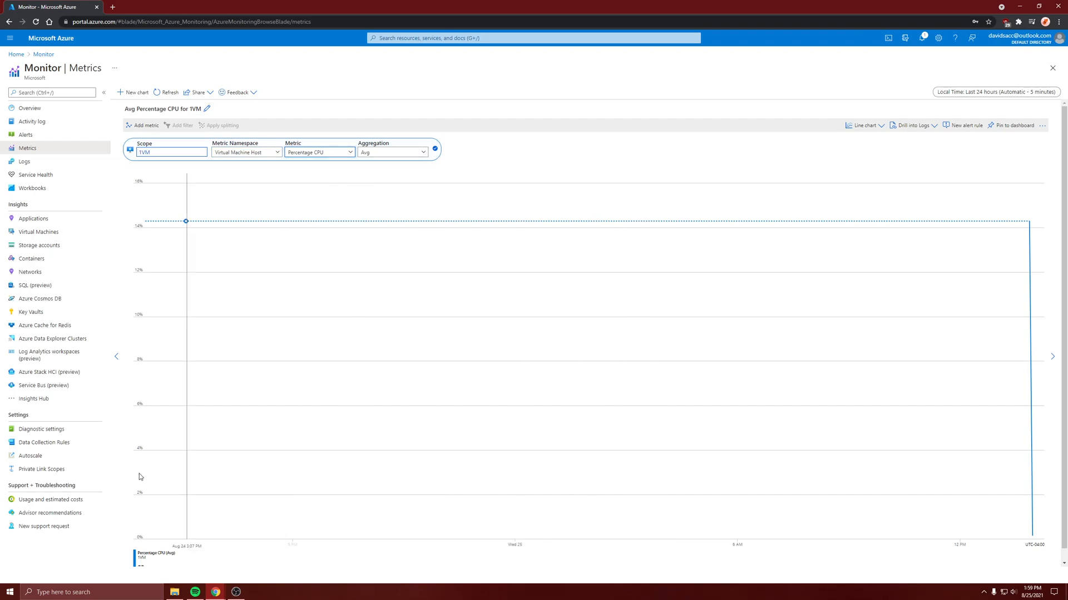
pyautogui.scroll(-1, 378, 556)
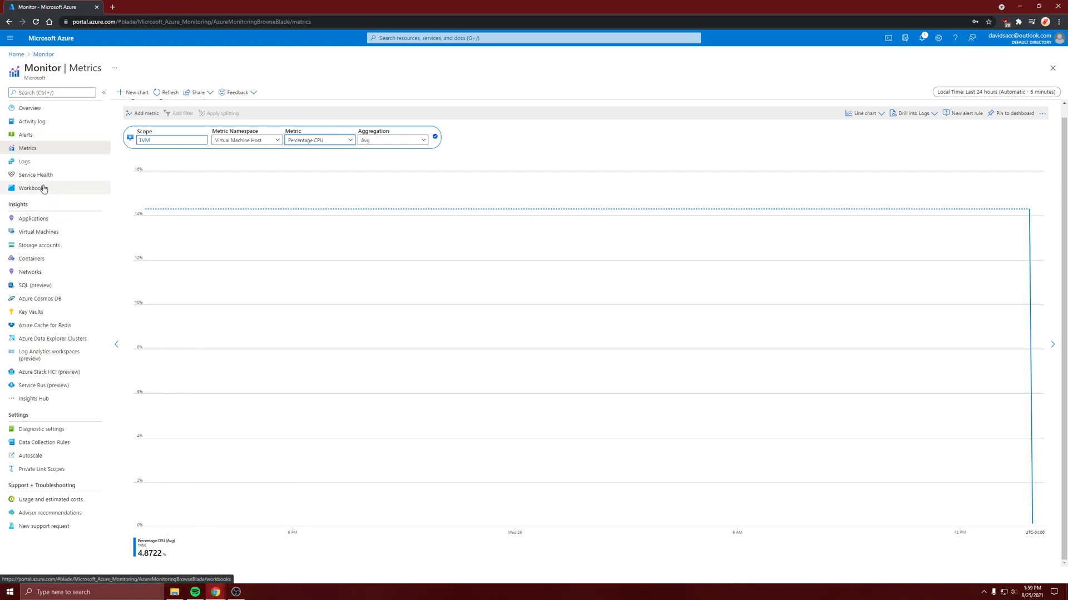
# Start a new alert rule from Monitor alerts and set its scope to the Azure for Students ($100) subscription.
pyautogui.click(40, 140)
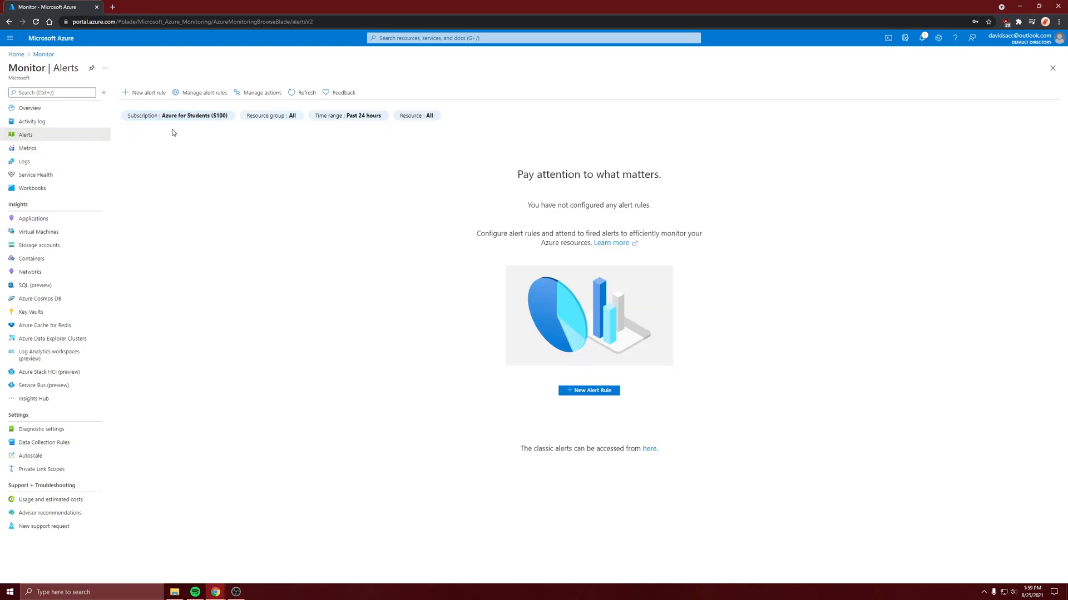
pyautogui.click(149, 93)
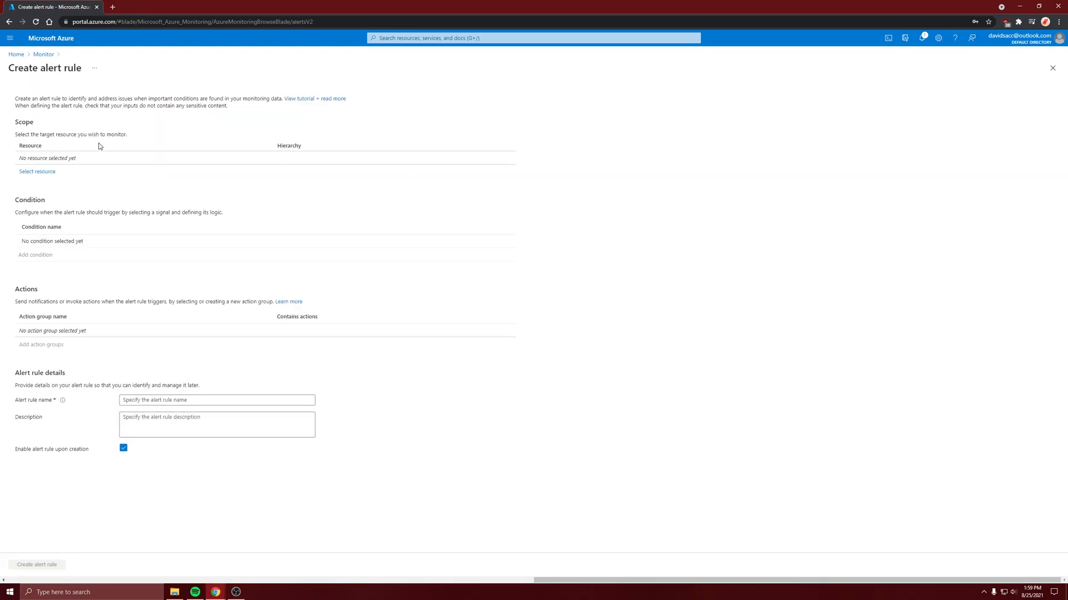
pyautogui.click(44, 171)
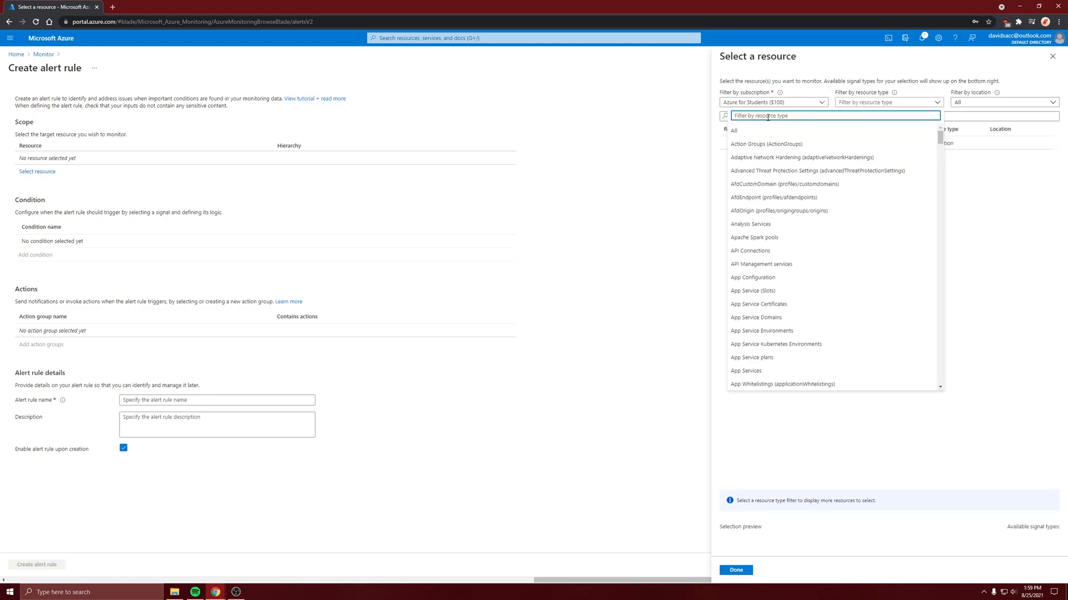
pyautogui.click(867, 104)
pyautogui.click(770, 149)
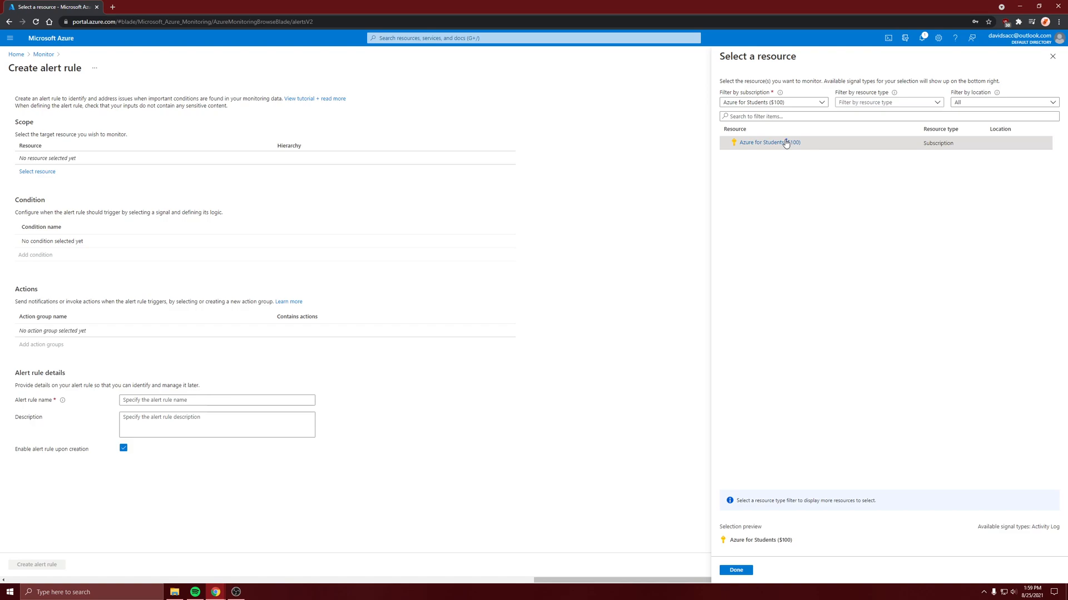
pyautogui.click(732, 570)
# Change the alert rule's target resource to the 1VM virtual machine in resource group AZ-900.
pyautogui.click(35, 173)
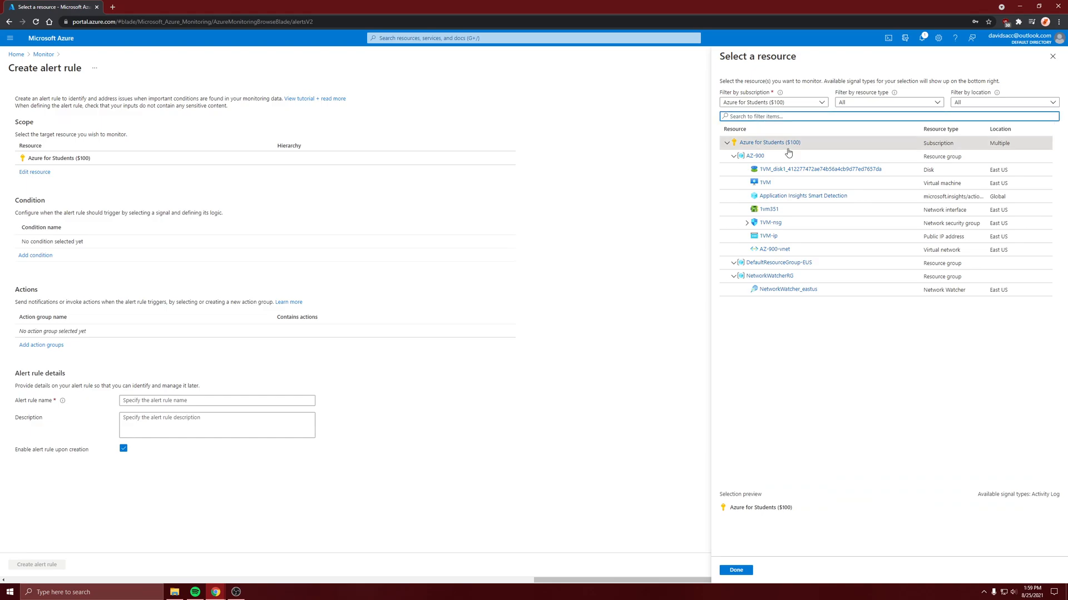
pyautogui.click(742, 183)
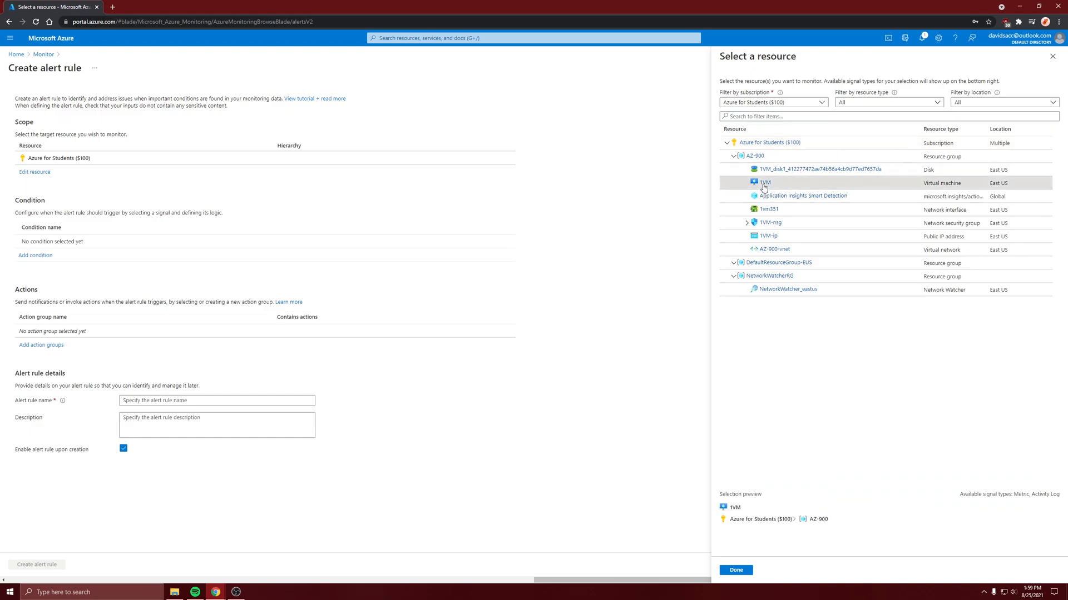
pyautogui.click(739, 571)
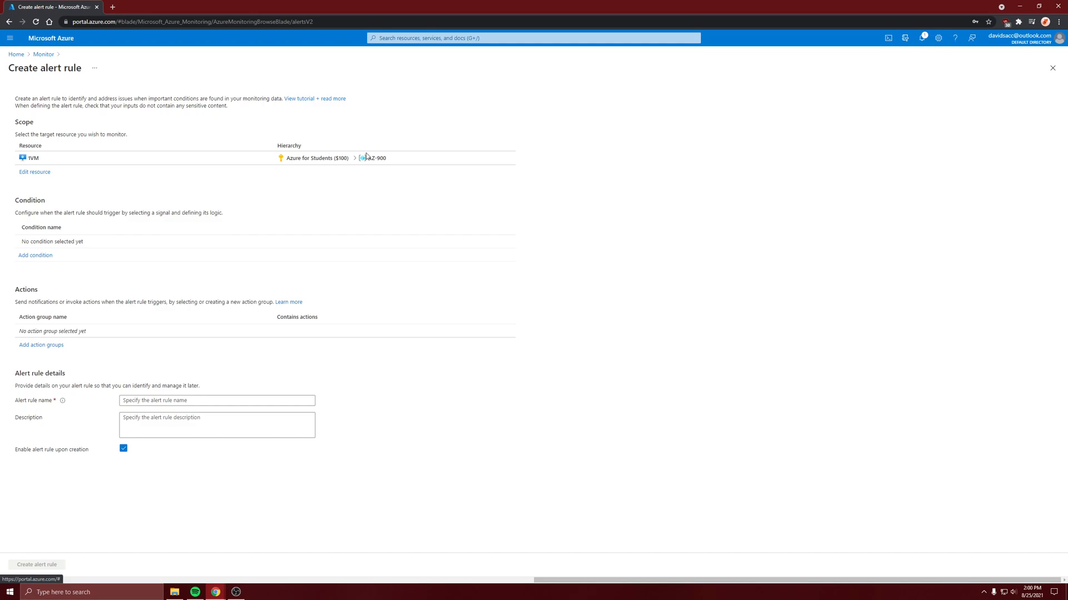
# Add a condition to the alert rule based on the Percentage CPU signal, keeping the signal type at All.
pyautogui.click(23, 257)
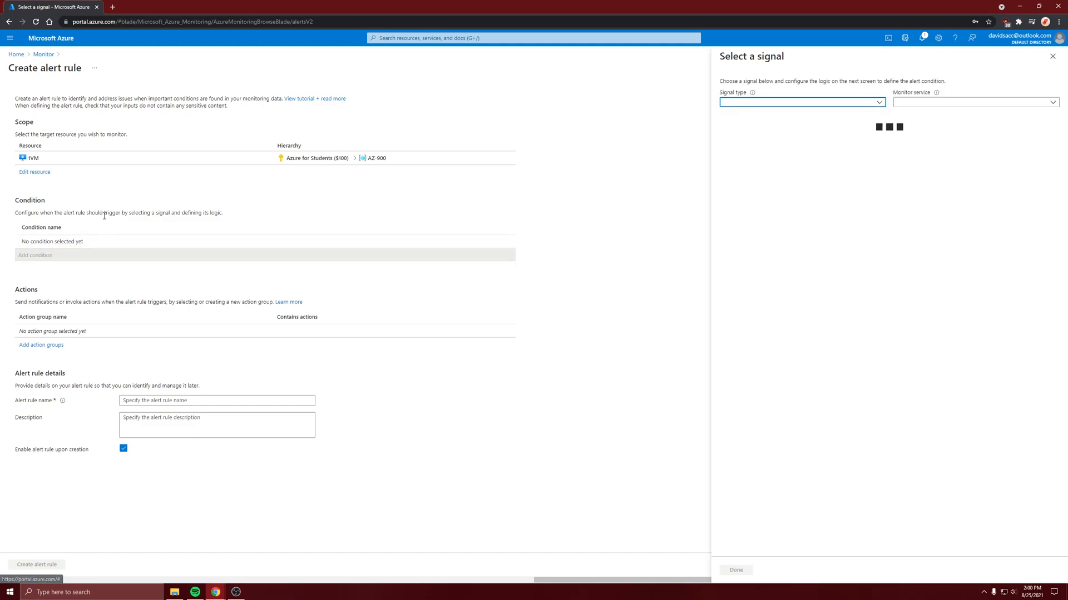
pyautogui.click(758, 108)
pyautogui.click(757, 107)
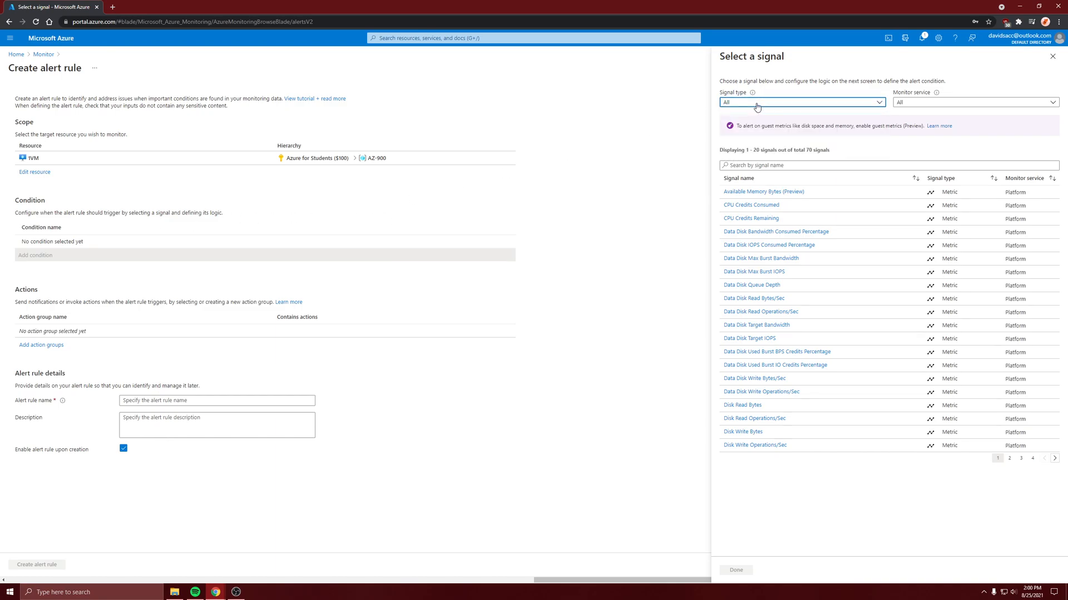
pyautogui.click(757, 107)
pyautogui.click(746, 143)
pyautogui.click(767, 107)
pyautogui.click(761, 129)
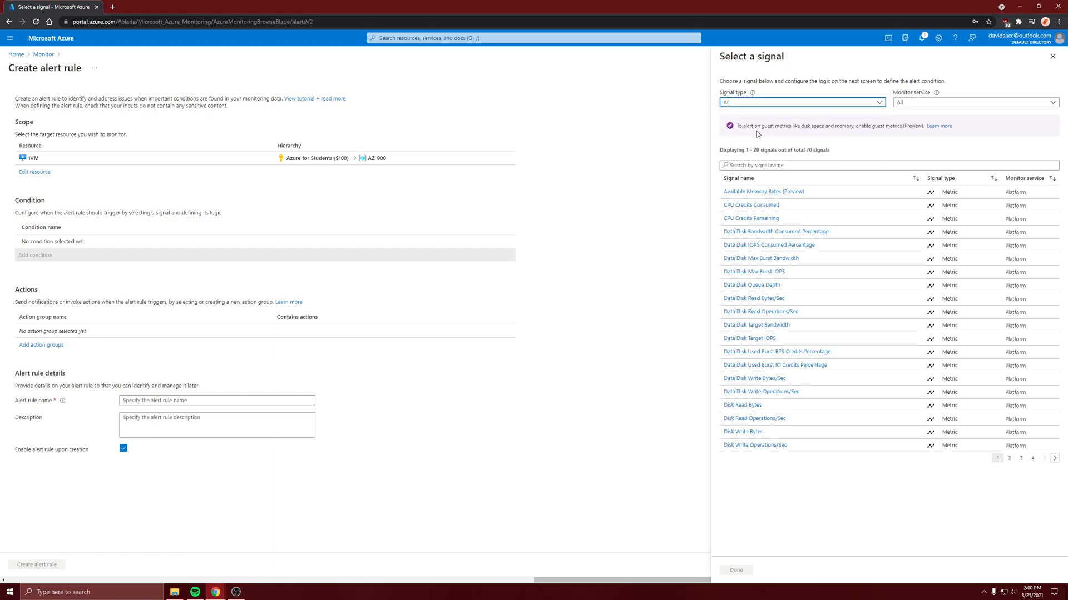
pyautogui.click(744, 166)
pyautogui.write('perce')
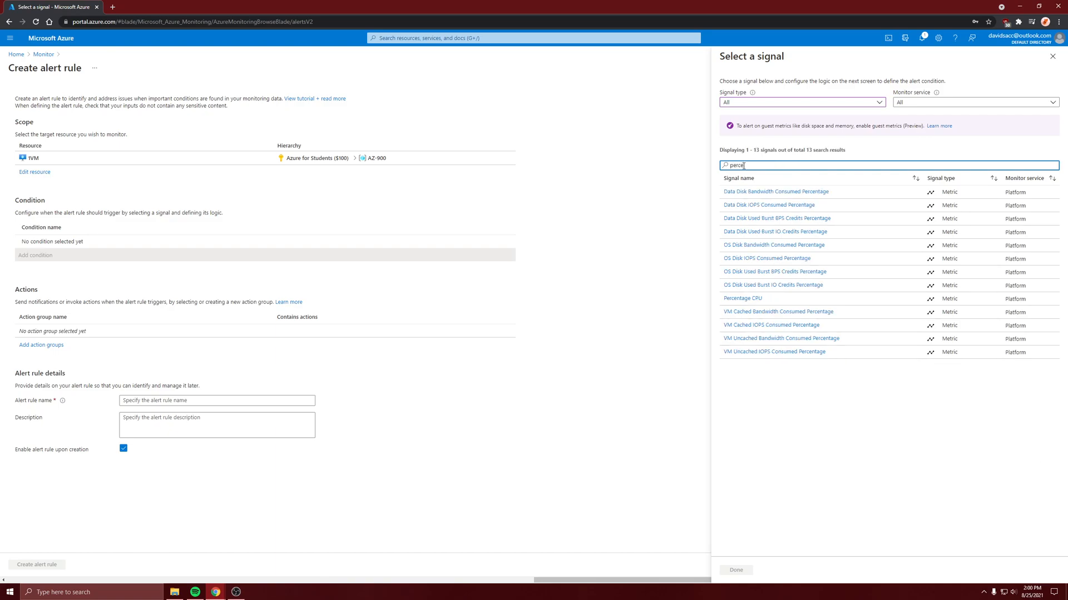
pyautogui.click(755, 299)
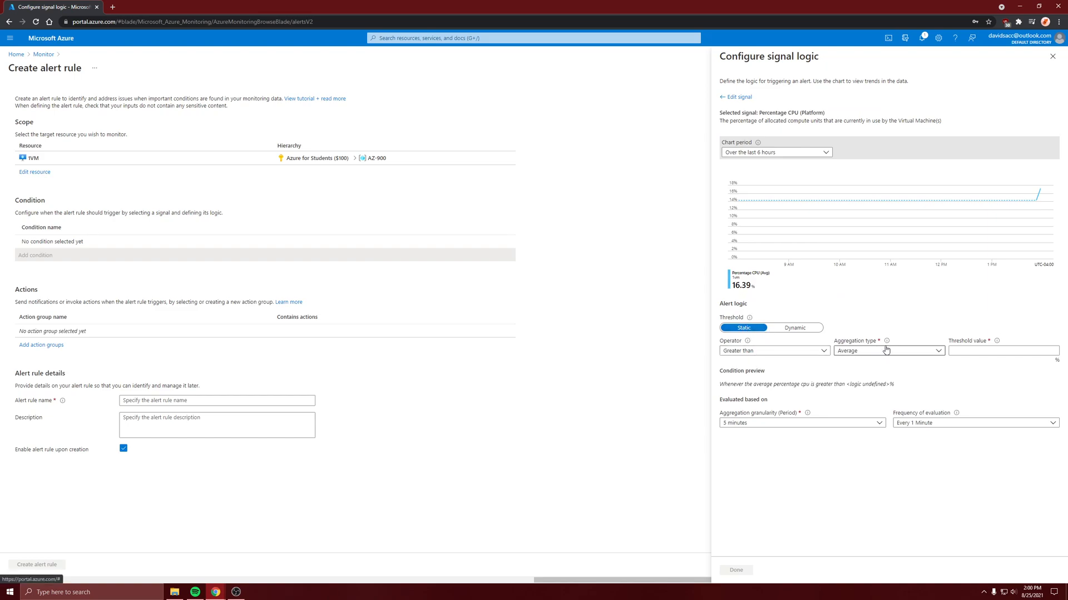
# Set the condition's static threshold value to 70% for average Percentage CPU and save the condition.
pyautogui.click(959, 352)
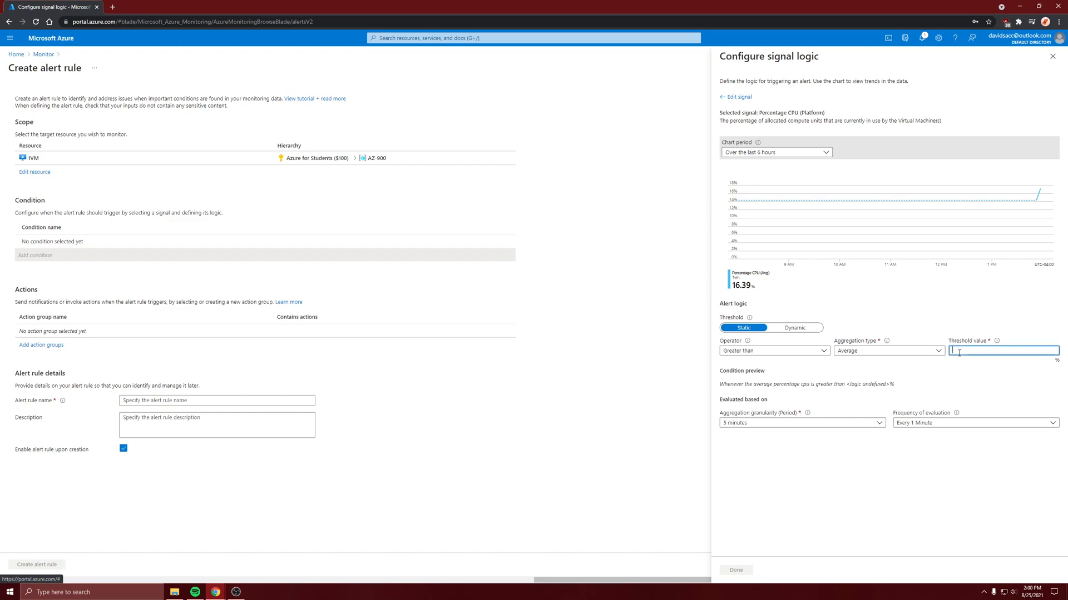
pyautogui.write('70')
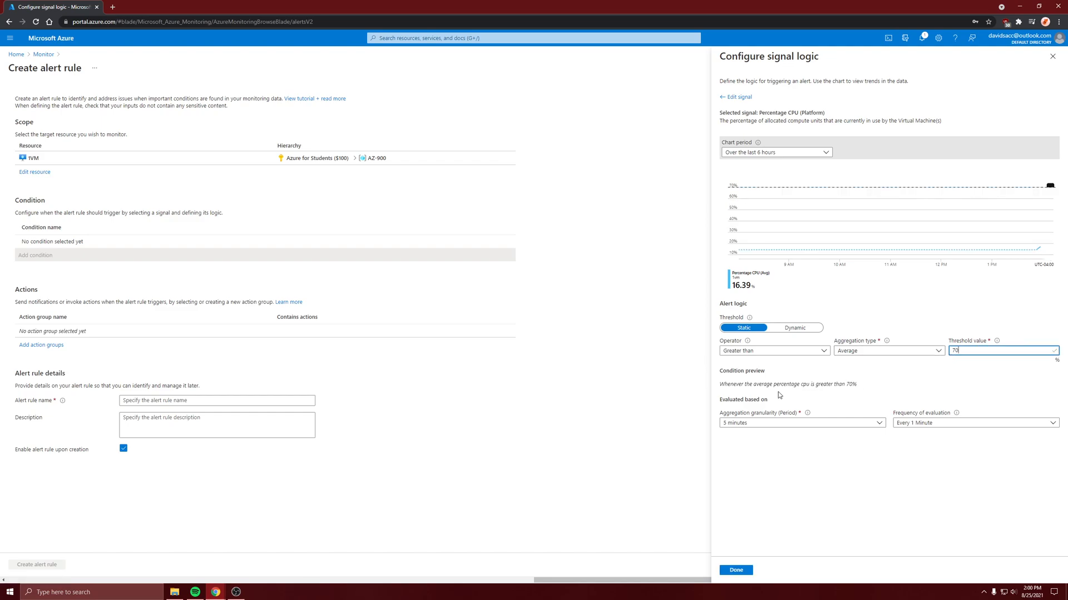
pyautogui.moveTo(793, 385); pyautogui.dragTo(832, 386)
pyautogui.click(873, 386)
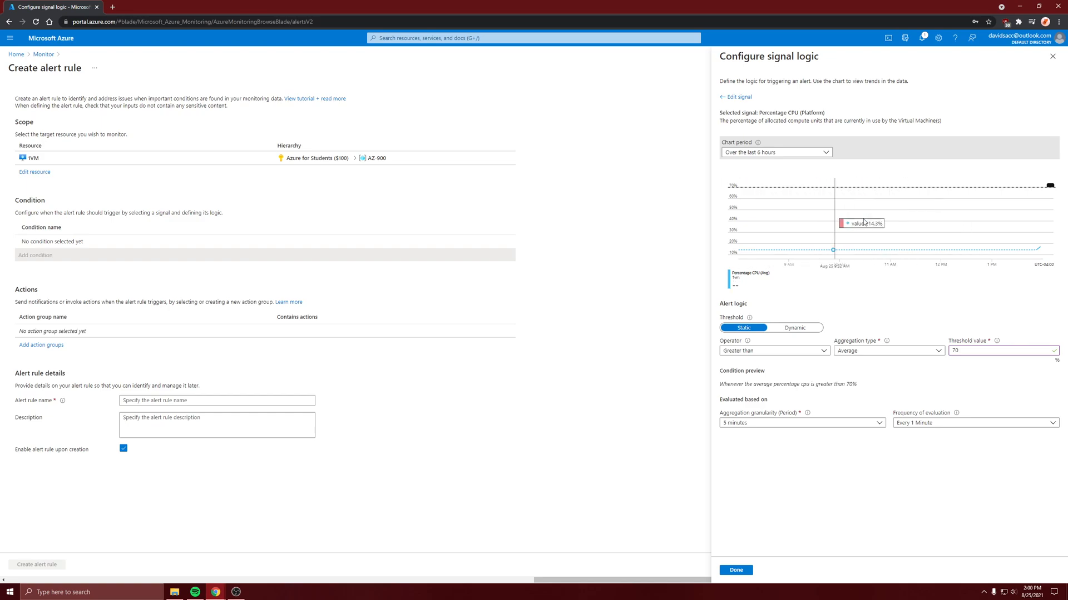
pyautogui.click(735, 571)
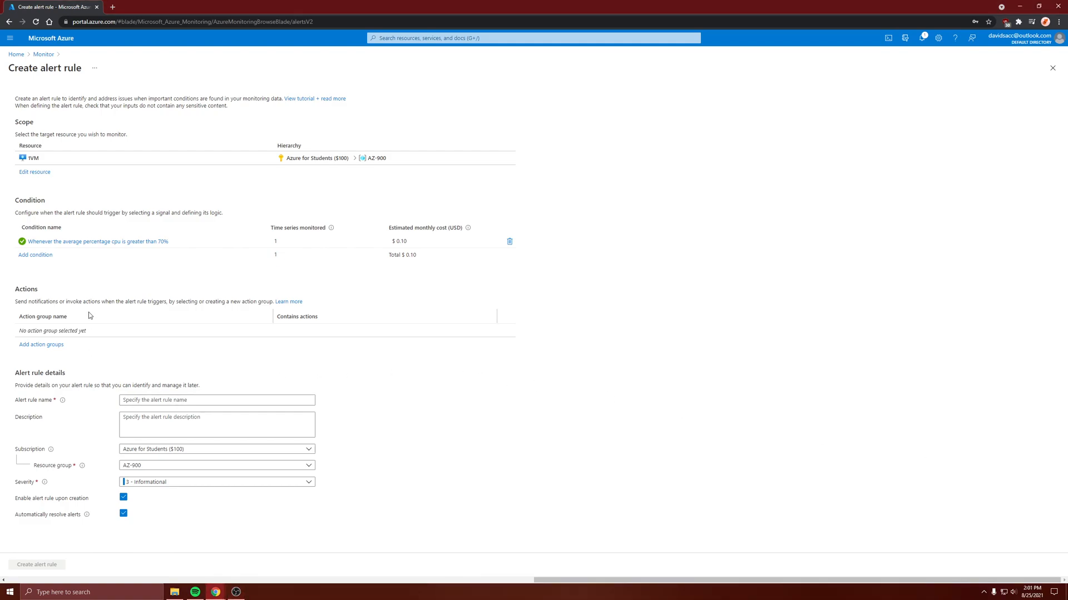
# Start a new action group for the alert rule in resource group AZ-900, with pushnotify as action group name and display name.
pyautogui.click(49, 345)
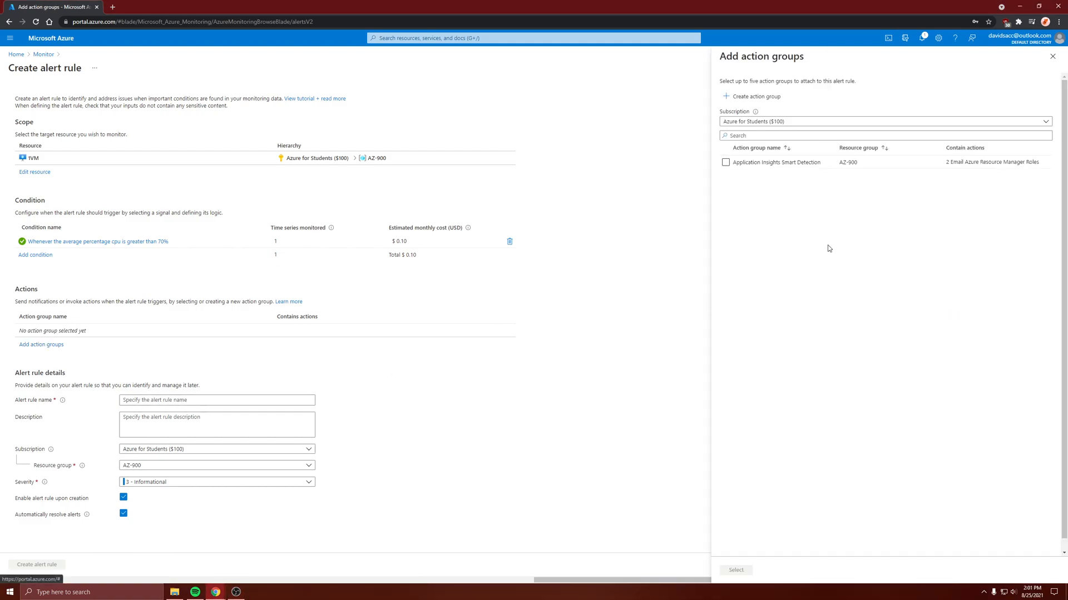
pyautogui.click(743, 98)
pyautogui.click(155, 188)
pyautogui.click(154, 214)
pyautogui.click(143, 226)
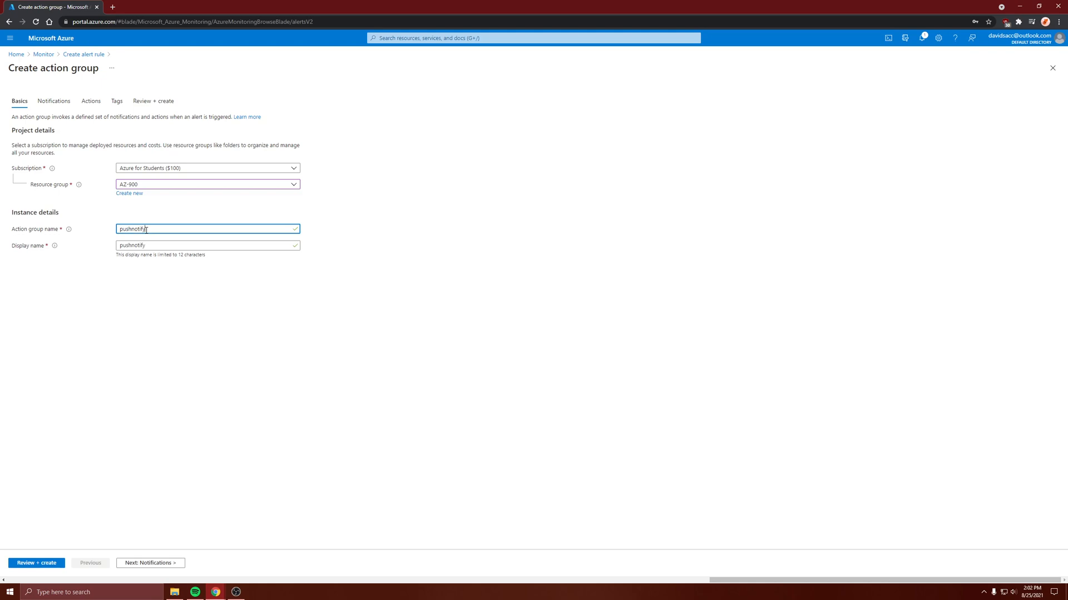
pyautogui.click(153, 360)
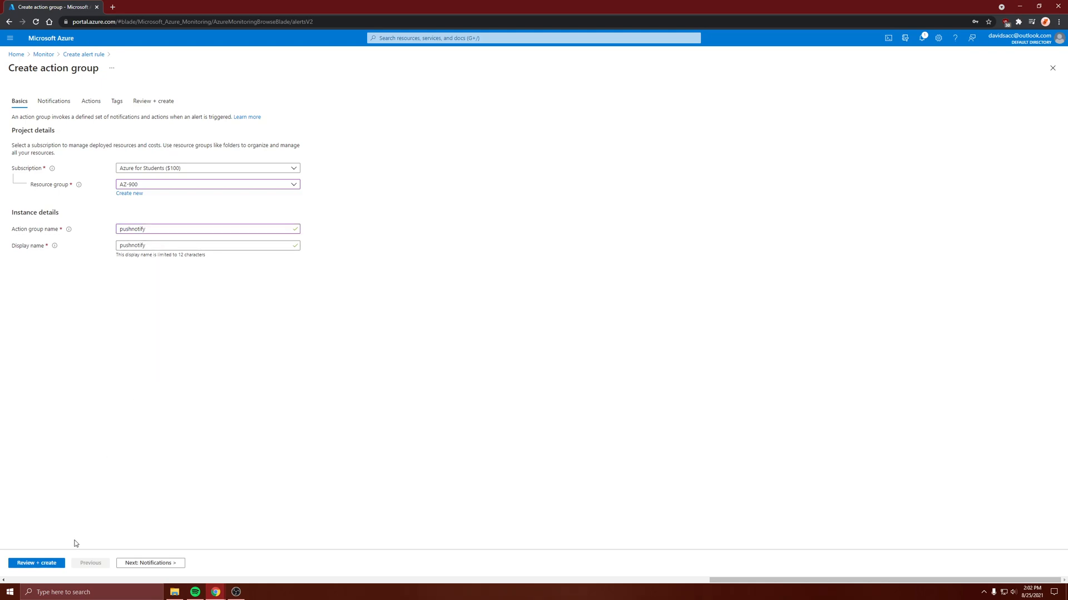
# Add an Email/SMS message/Push/Voice notification to the action group and enable Azure app Push Notifications for it.
pyautogui.click(134, 564)
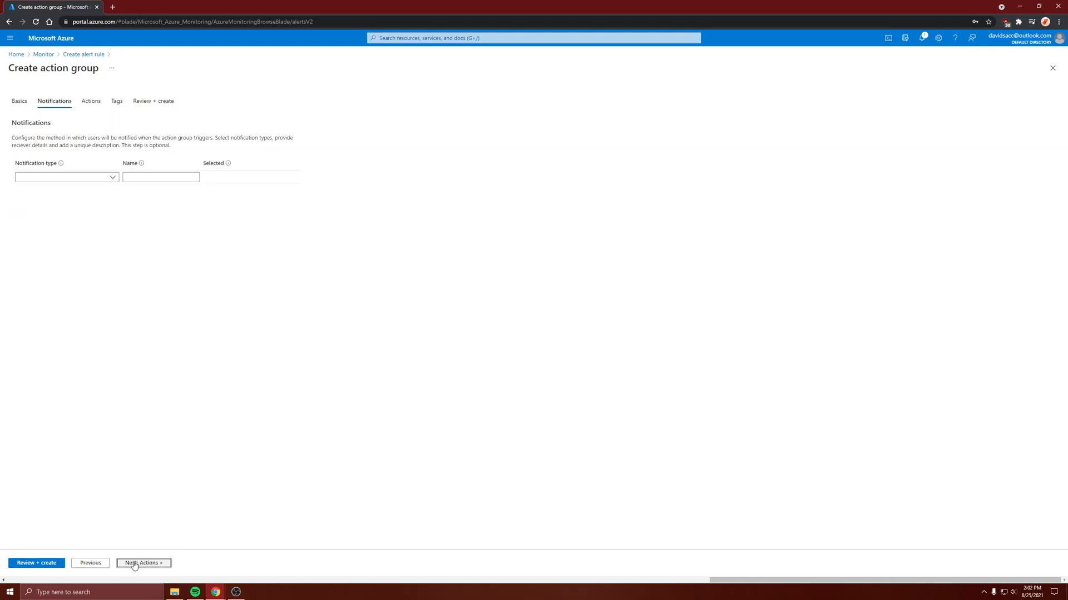
pyautogui.click(45, 179)
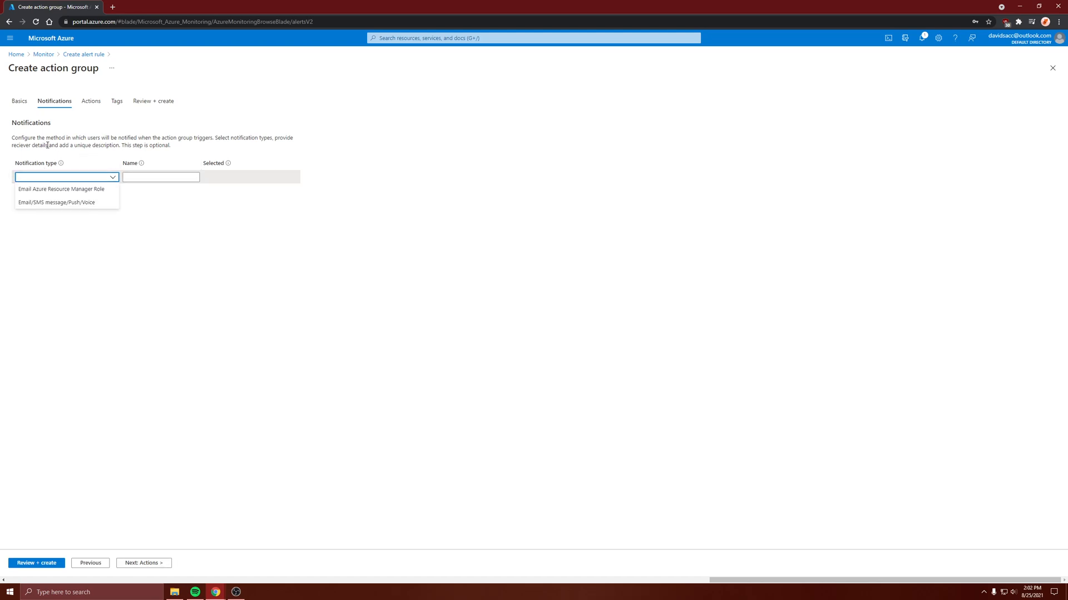
pyautogui.click(48, 204)
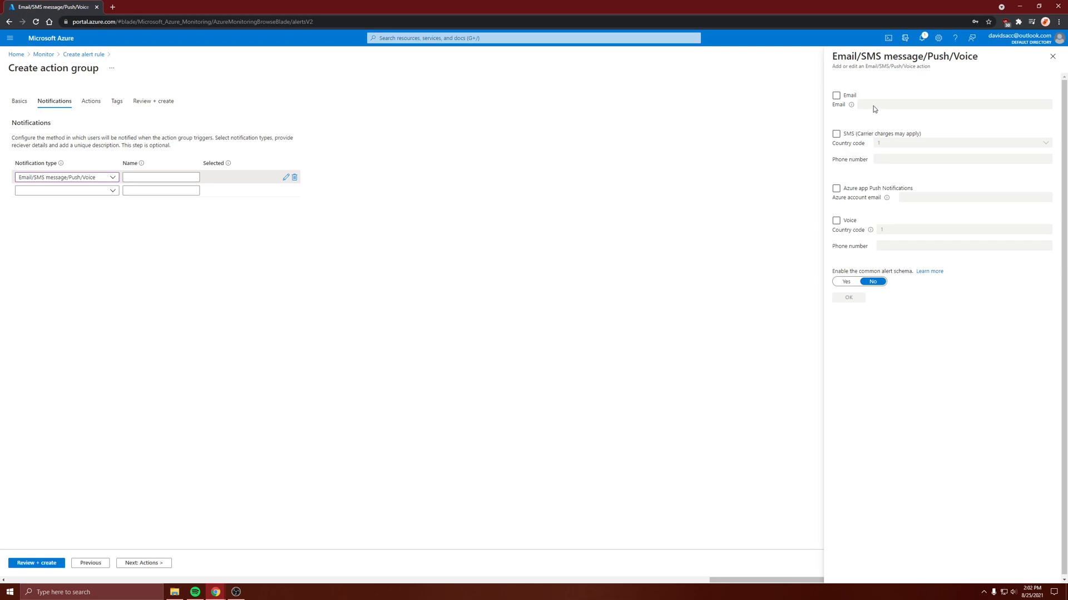
pyautogui.click(836, 189)
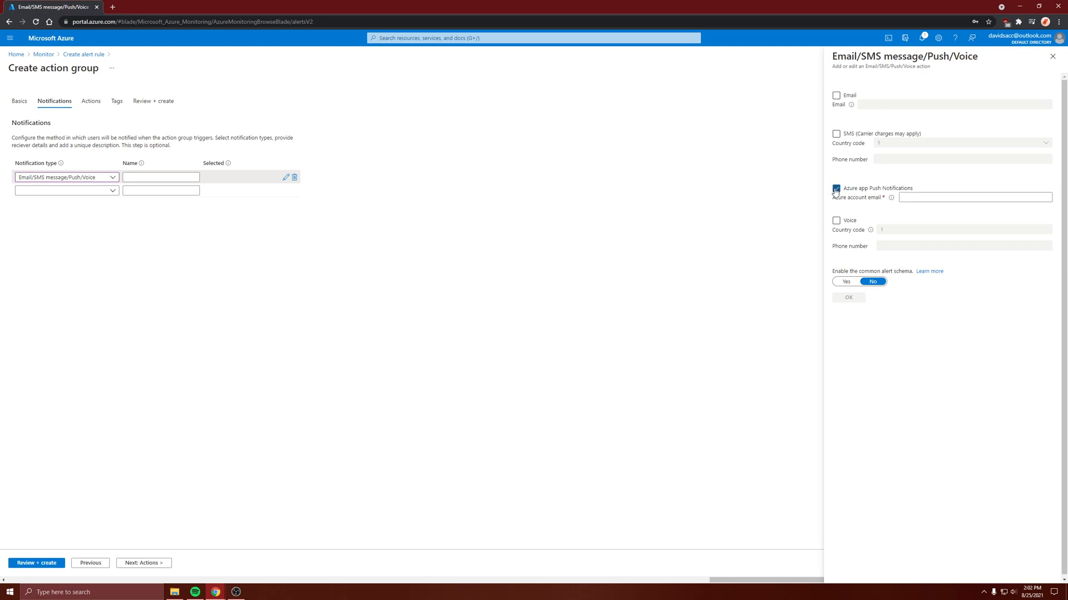
# Enter the Azure account email for the push notification, save its settings, and name the notification Push.
pyautogui.click(930, 199)
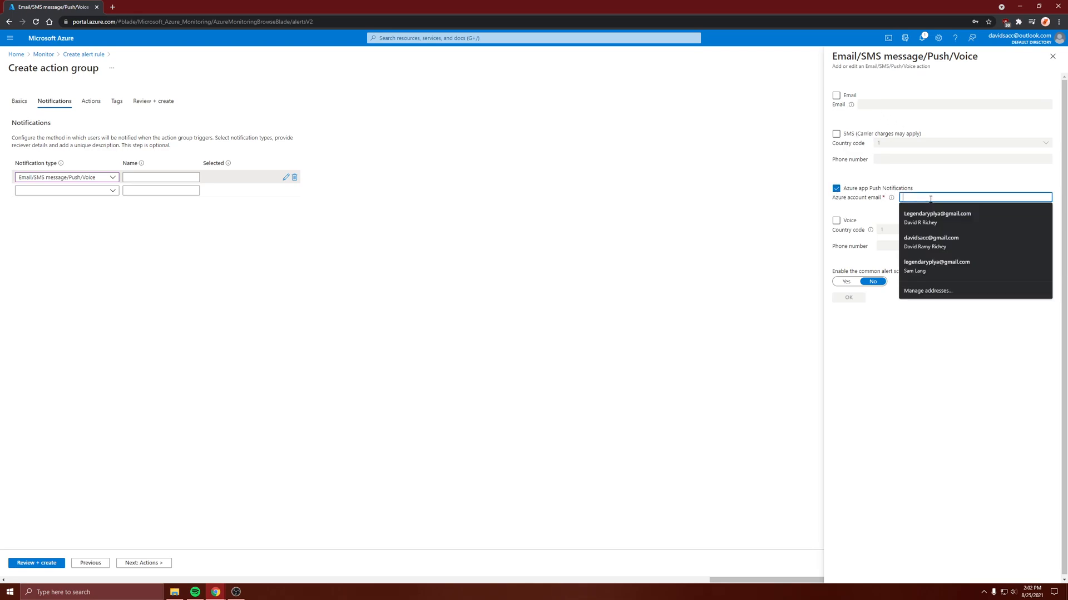
pyautogui.click(875, 211)
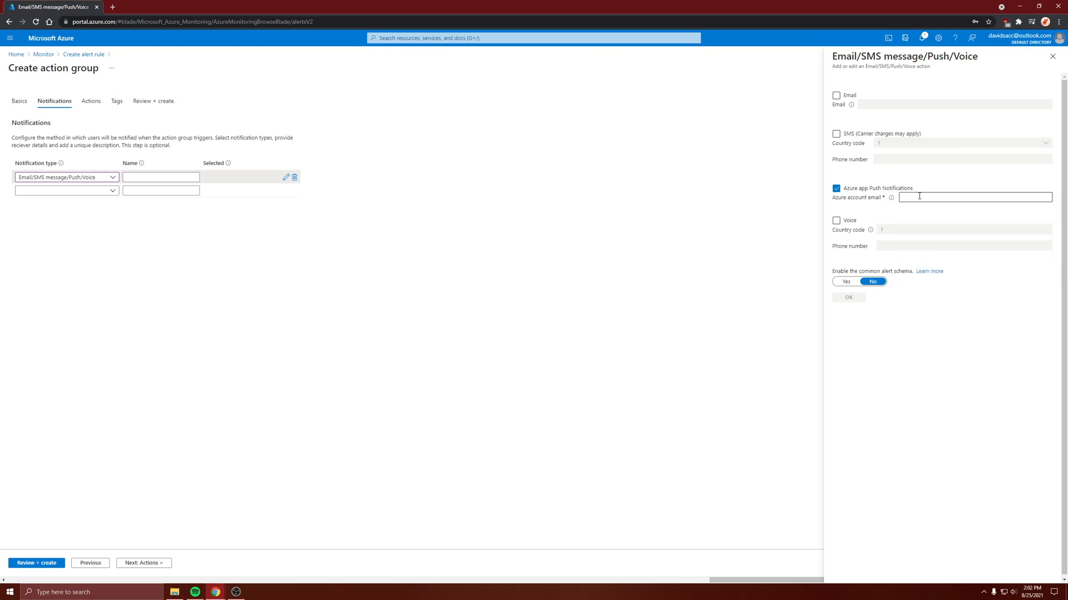
pyautogui.click(905, 198)
pyautogui.write('efgewf')
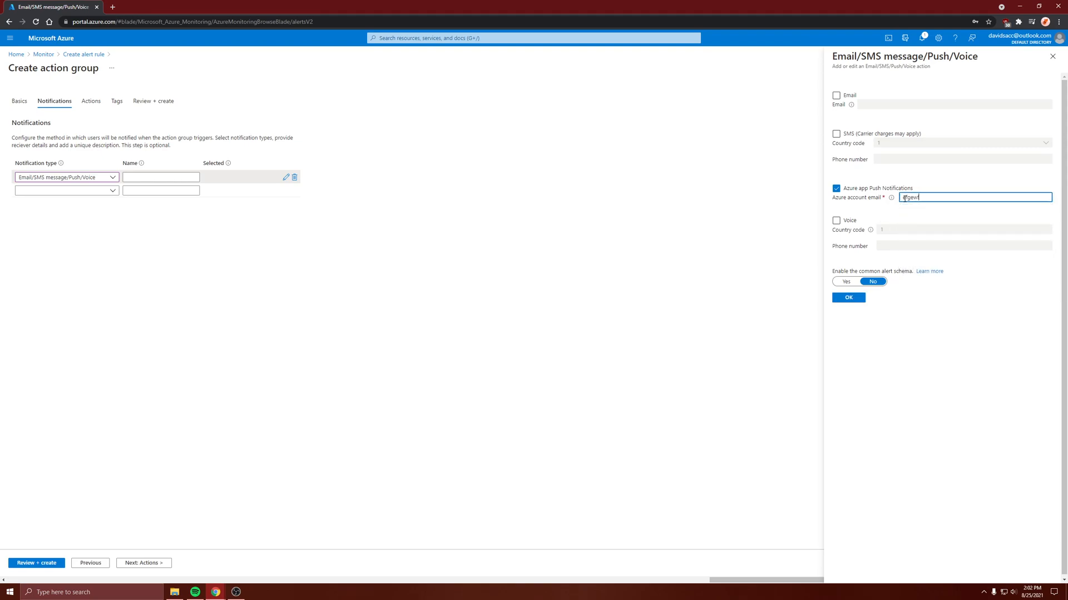
pyautogui.click(927, 199)
pyautogui.click(854, 299)
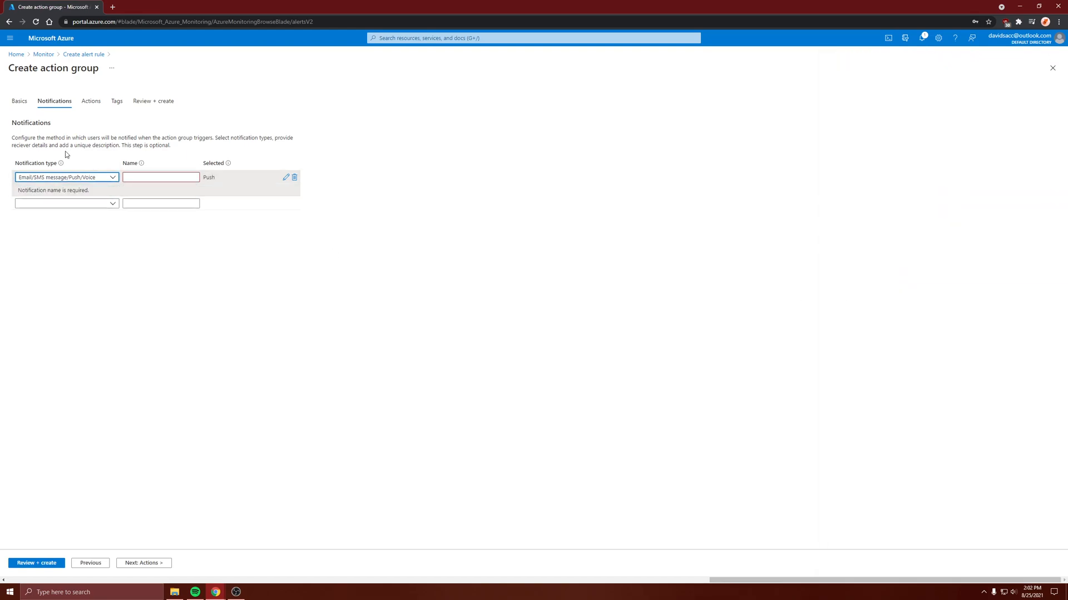
pyautogui.click(161, 178)
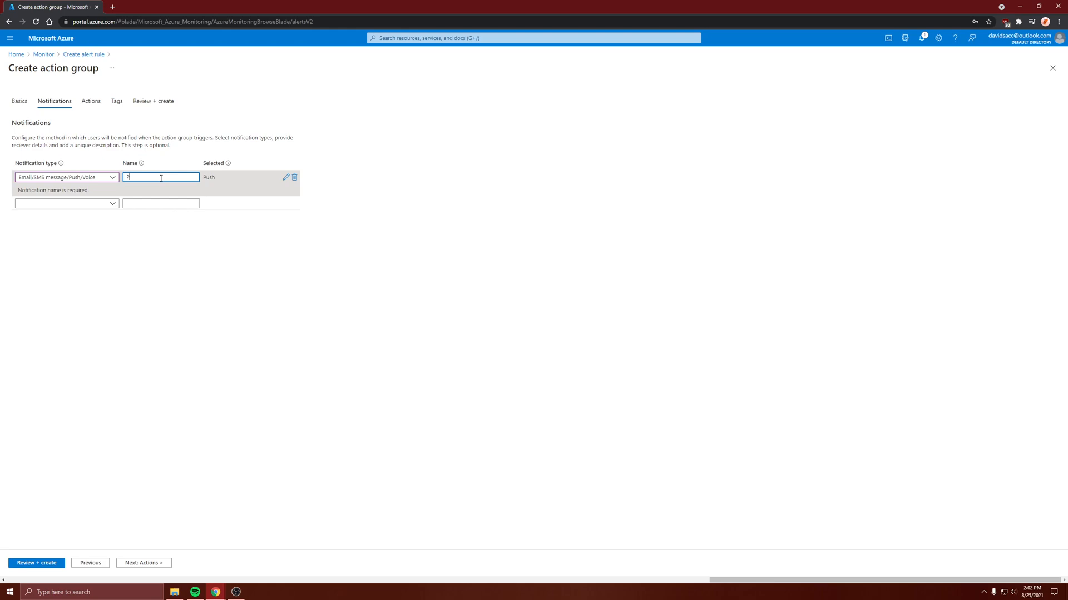
pyautogui.click(354, 248)
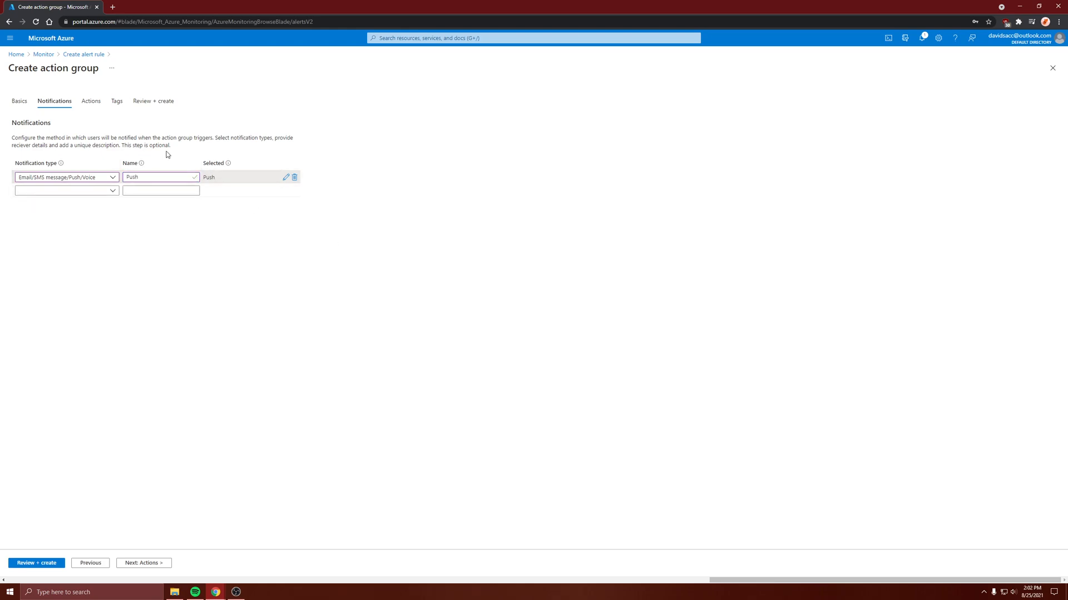
# Try to add an Automation Runbook action using the built-in Stop VM runbook and the Azure for Students ($100) subscription, and remove that action.
pyautogui.click(83, 102)
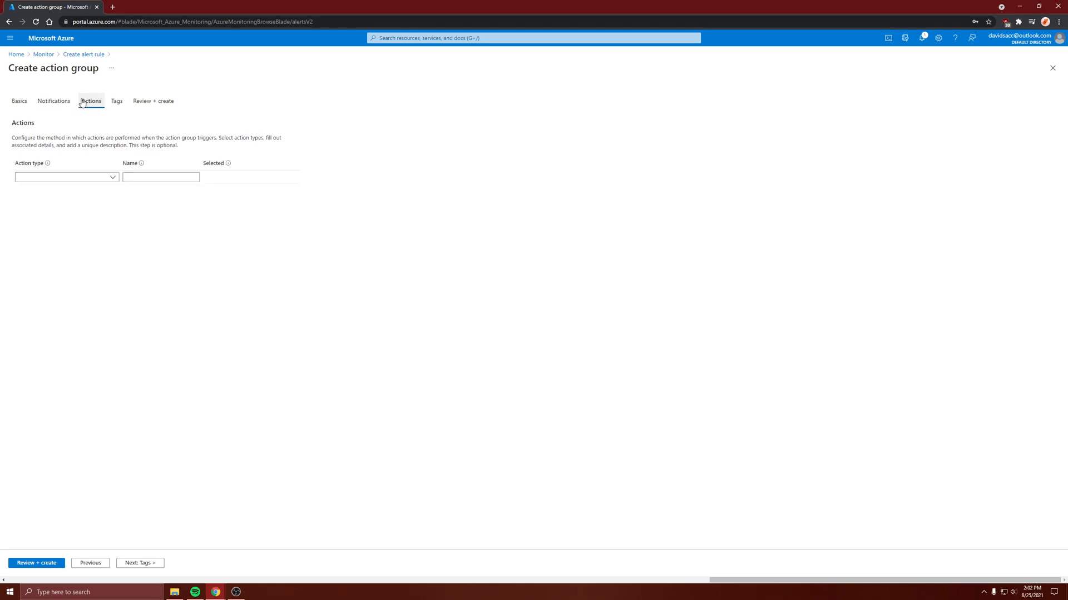
pyautogui.click(84, 177)
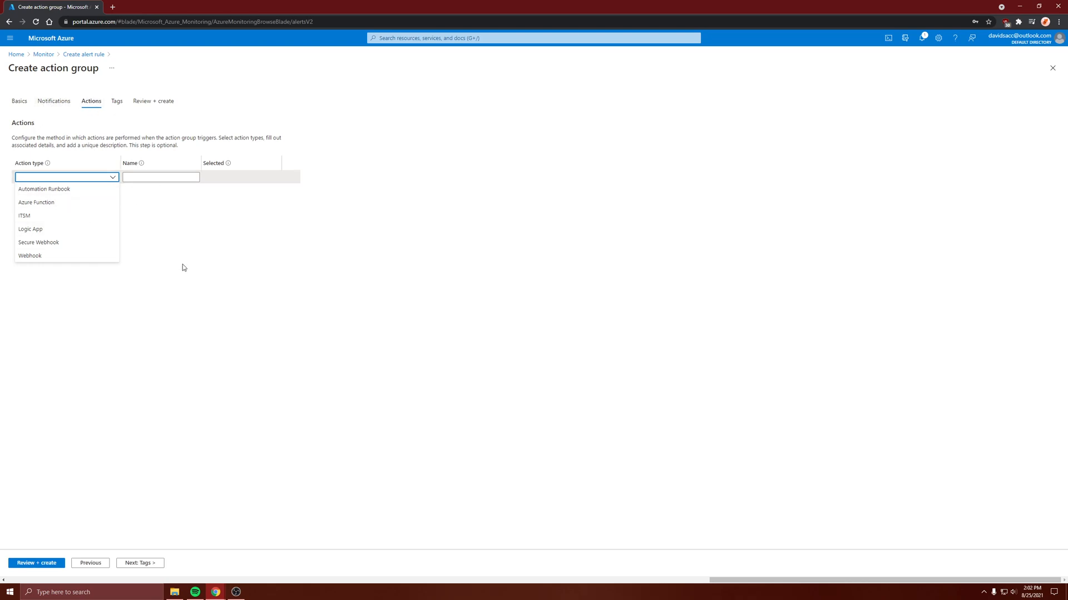
pyautogui.click(72, 191)
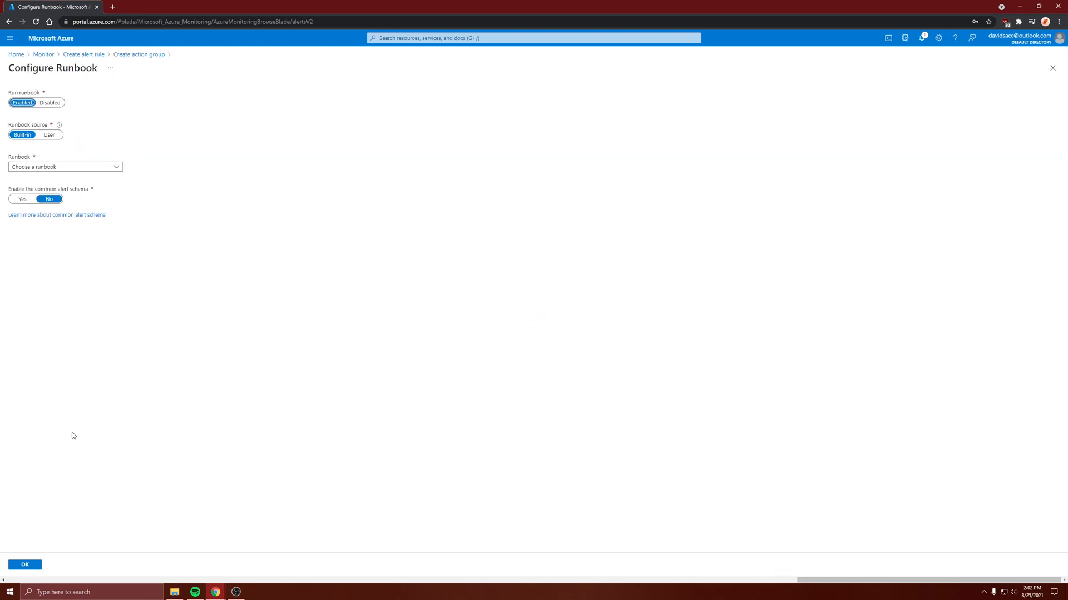
pyautogui.click(32, 567)
pyautogui.click(49, 168)
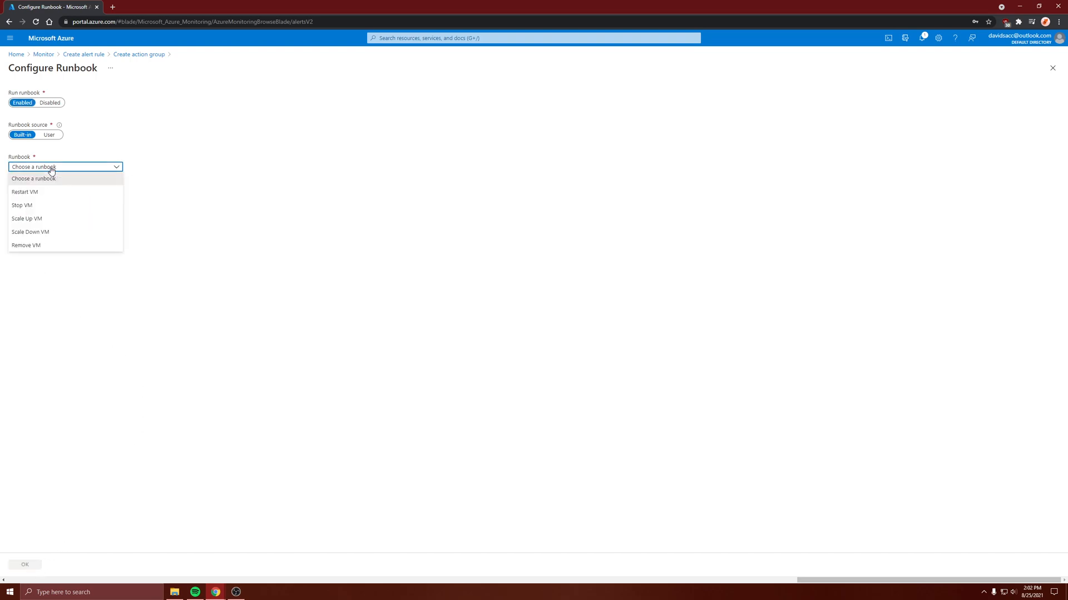
pyautogui.click(35, 206)
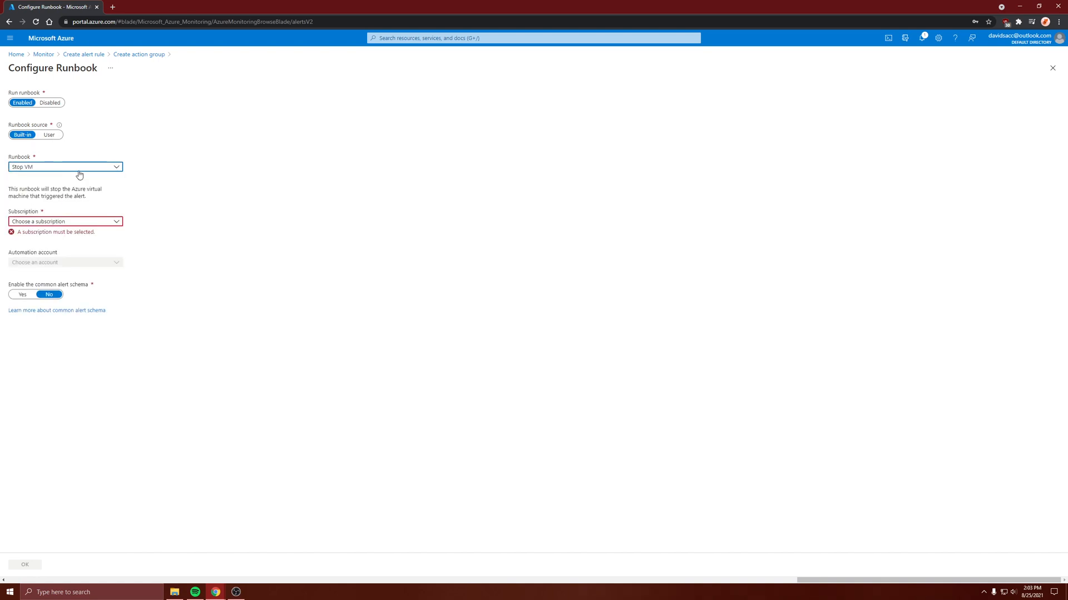
pyautogui.click(64, 222)
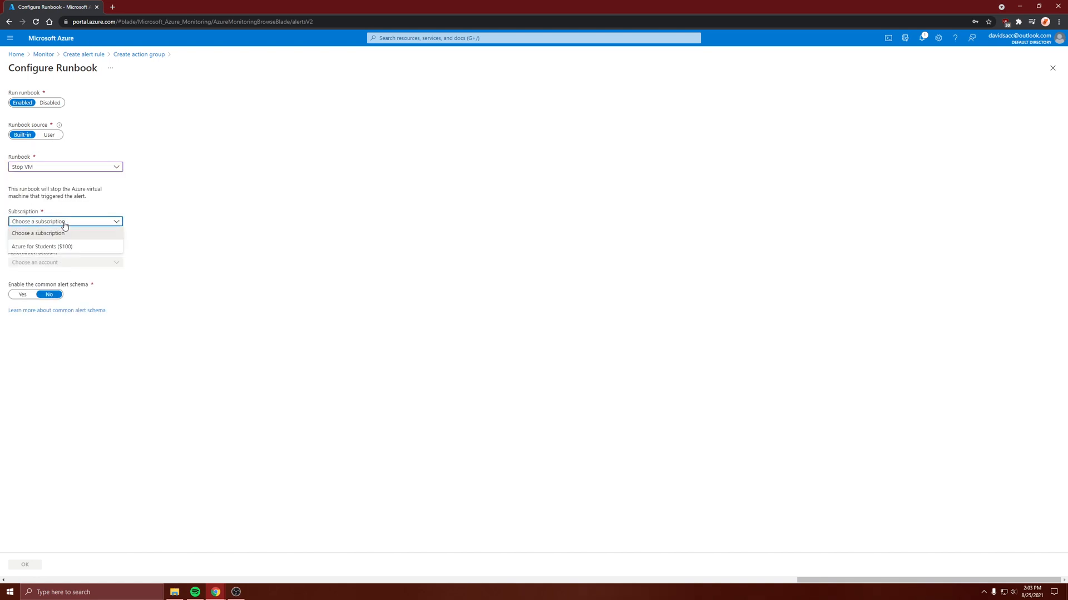
pyautogui.click(49, 256)
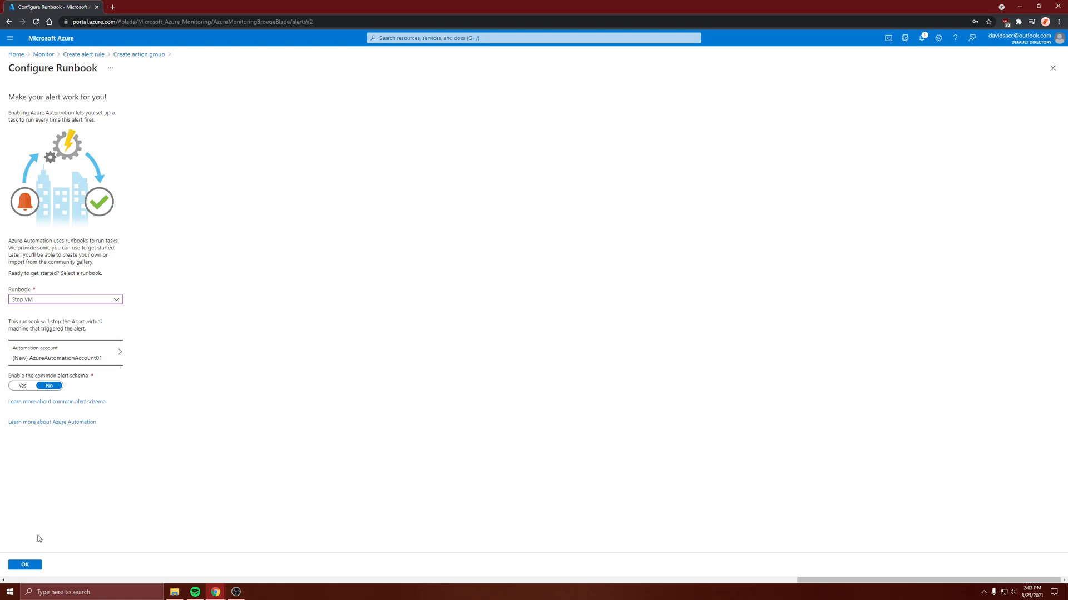
pyautogui.click(25, 565)
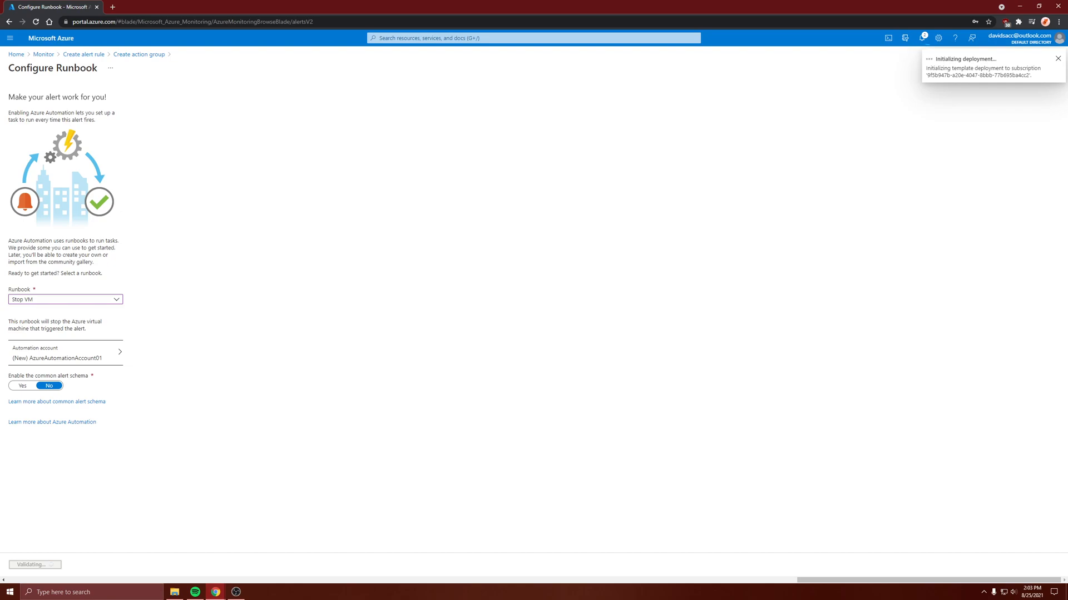
pyautogui.click(507, 283)
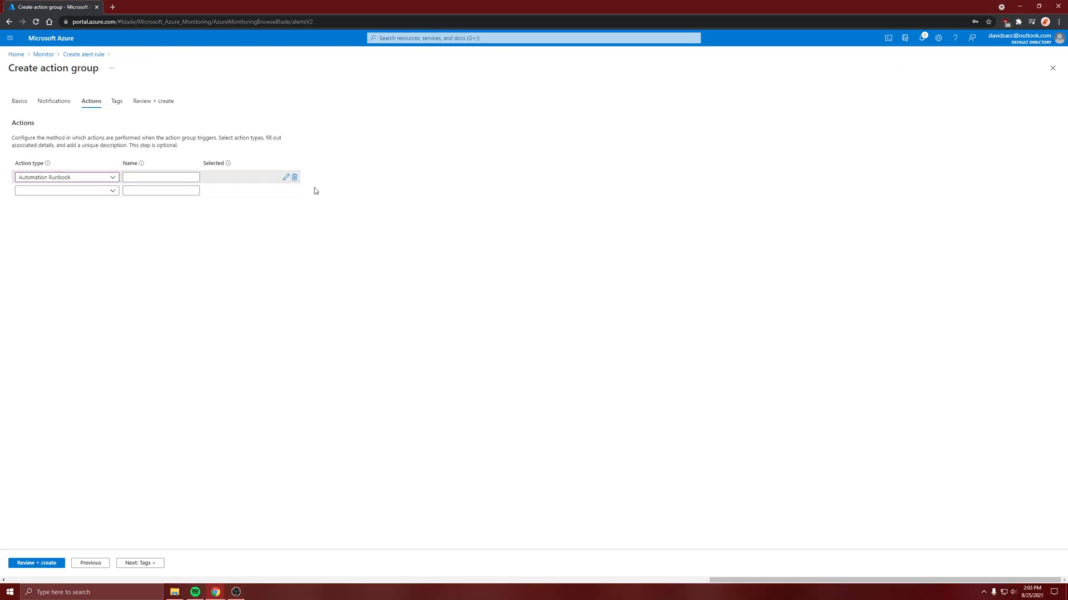
pyautogui.click(294, 177)
pyautogui.click(312, 230)
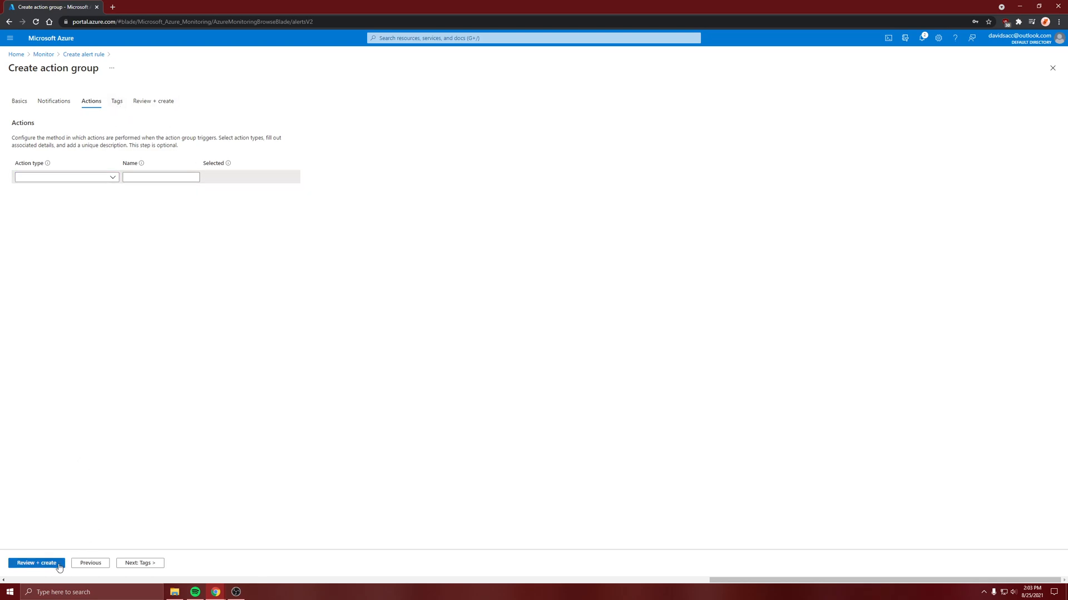
# Review and create the pushnotify action group without any additional actions.
pyautogui.click(40, 564)
pyautogui.click(31, 563)
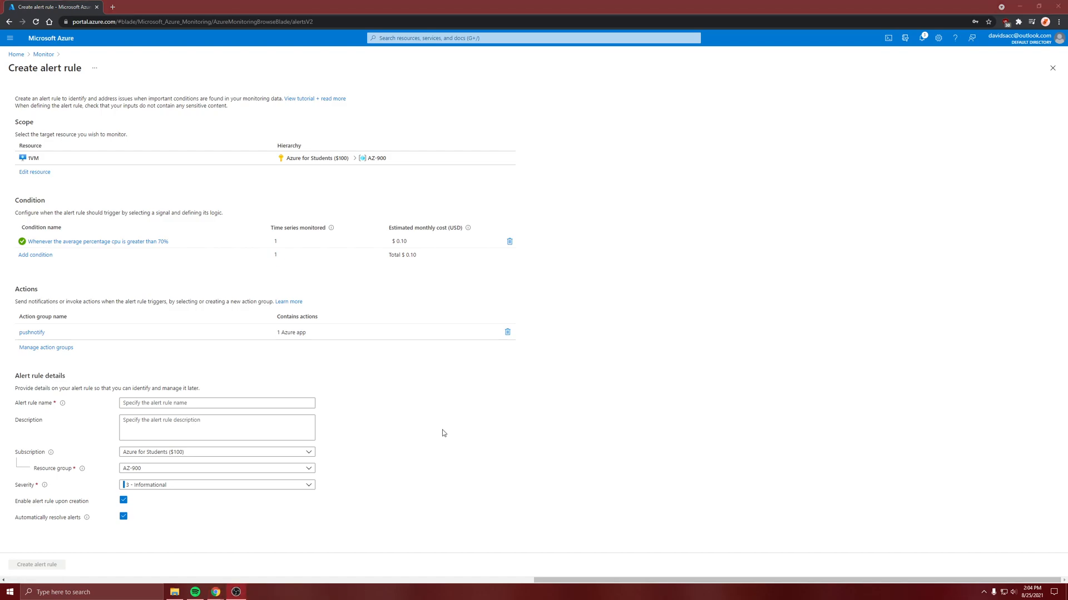
# Name the alert rule AlertCPU70 and leave its description empty.
pyautogui.click(202, 405)
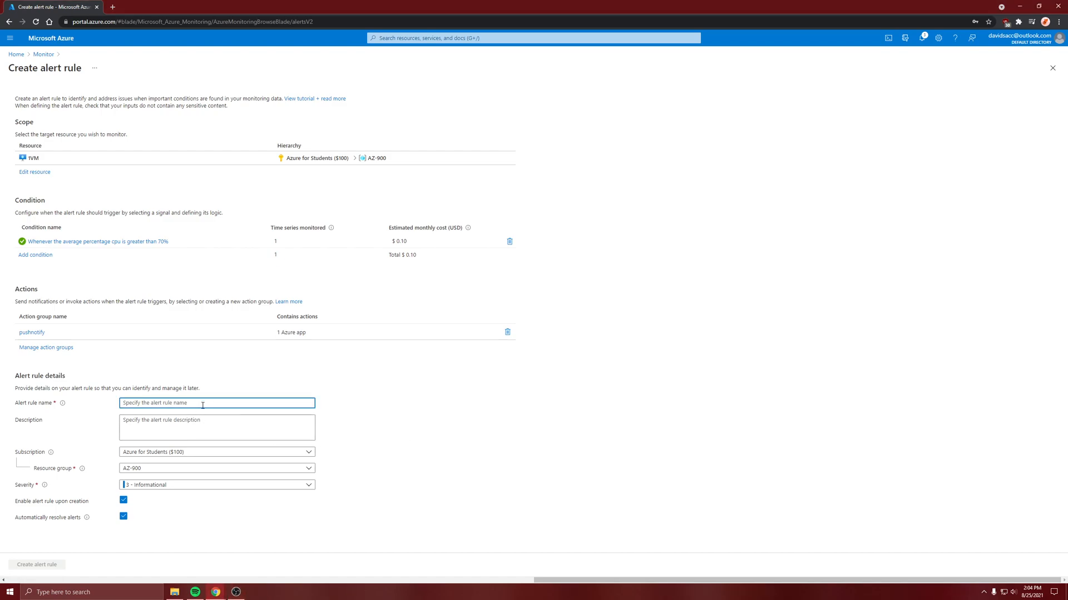
pyautogui.write('AlertCPU7')
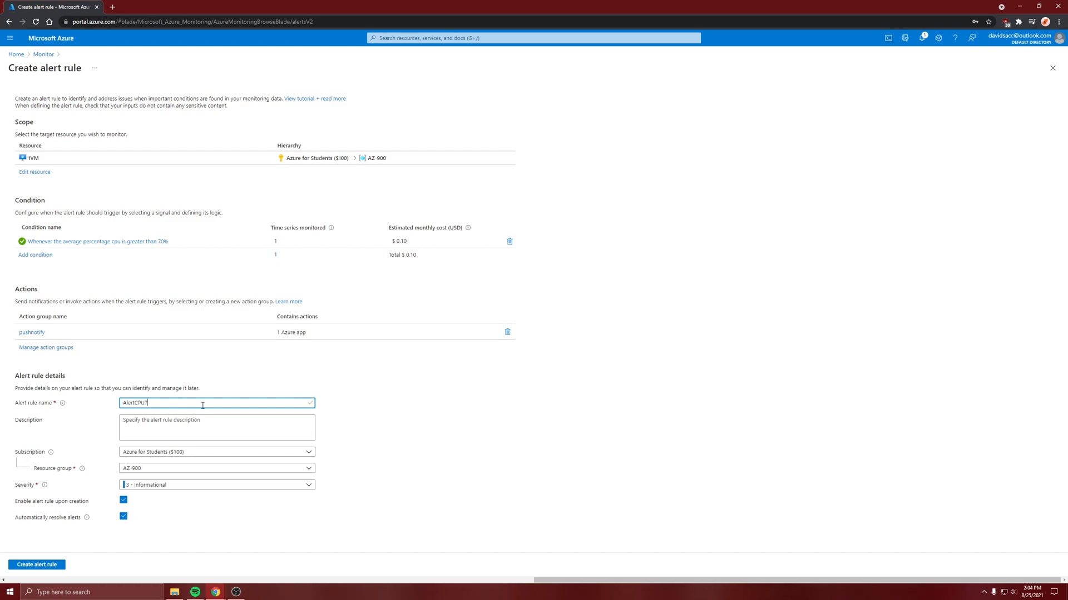
pyautogui.press('Tab')
pyautogui.press('Tab')
# Examine the resource group and severity options of the alert rule, keeping AZ-900 and 3 - Informational.
pyautogui.click(155, 474)
pyautogui.click(153, 470)
pyautogui.click(154, 489)
pyautogui.click(154, 488)
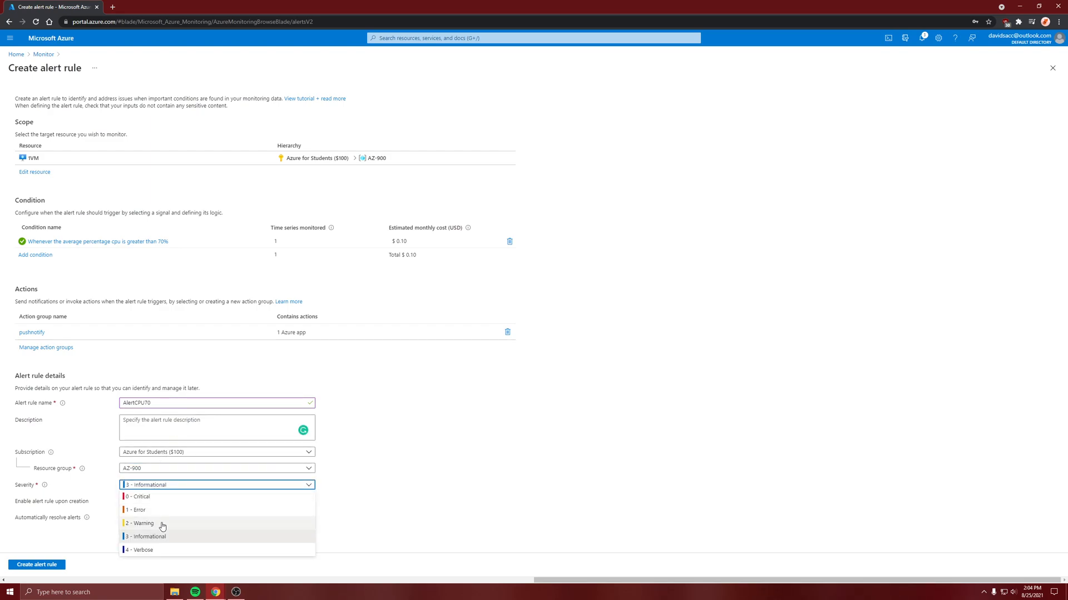
pyautogui.click(364, 506)
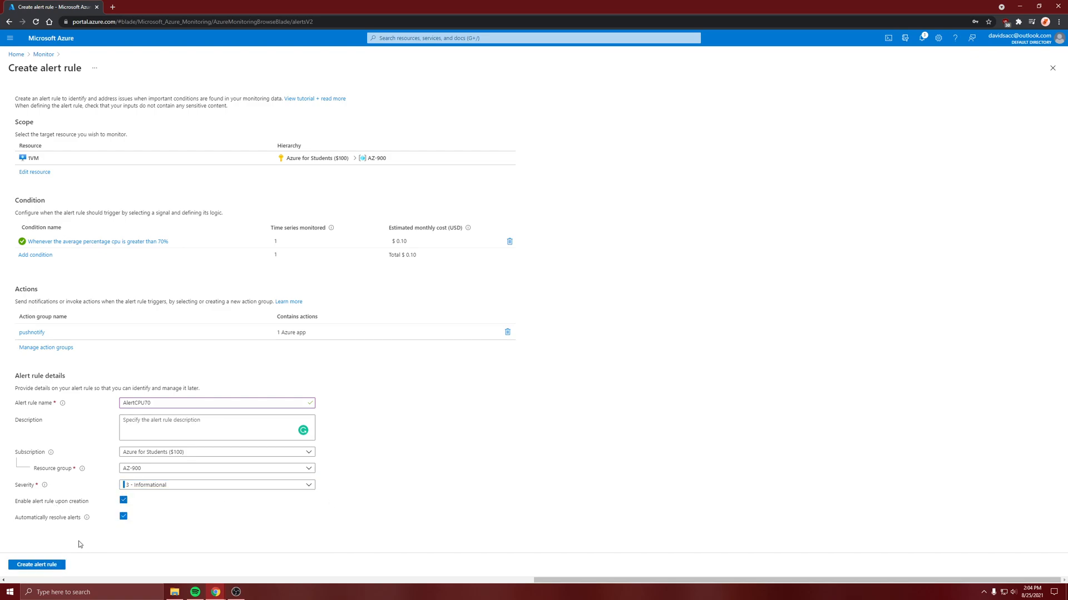
# Create the alert rule, keeping automatic resolution of alerts enabled.
pyautogui.moveTo(87, 518)
pyautogui.click(123, 518)
pyautogui.click(125, 517)
pyautogui.click(50, 565)
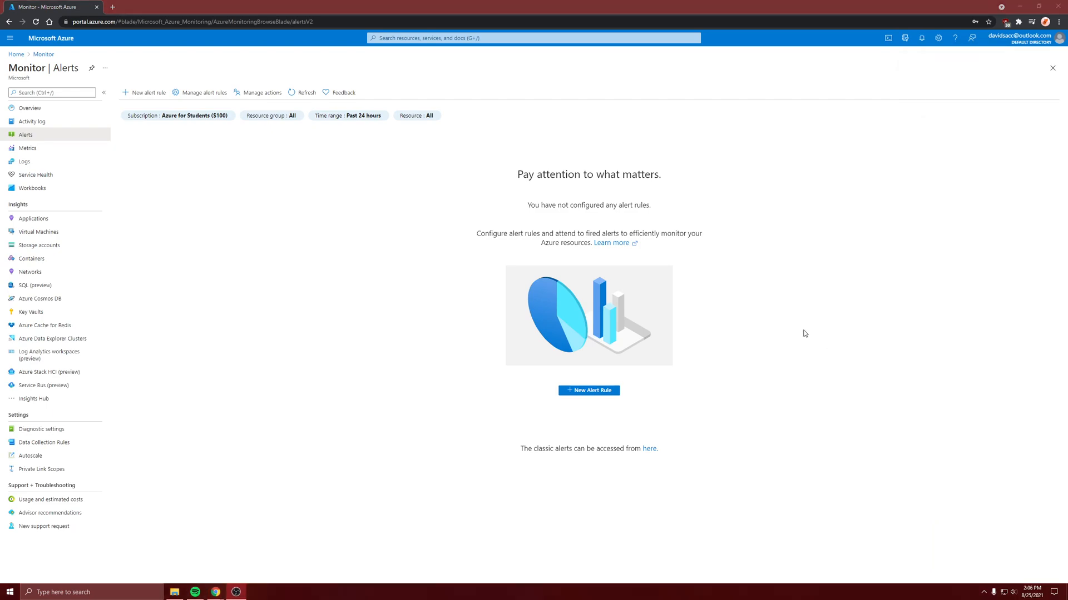
# Refresh the alerts overview to check for the new alert rule and any fired alerts.
pyautogui.click(761, 321)
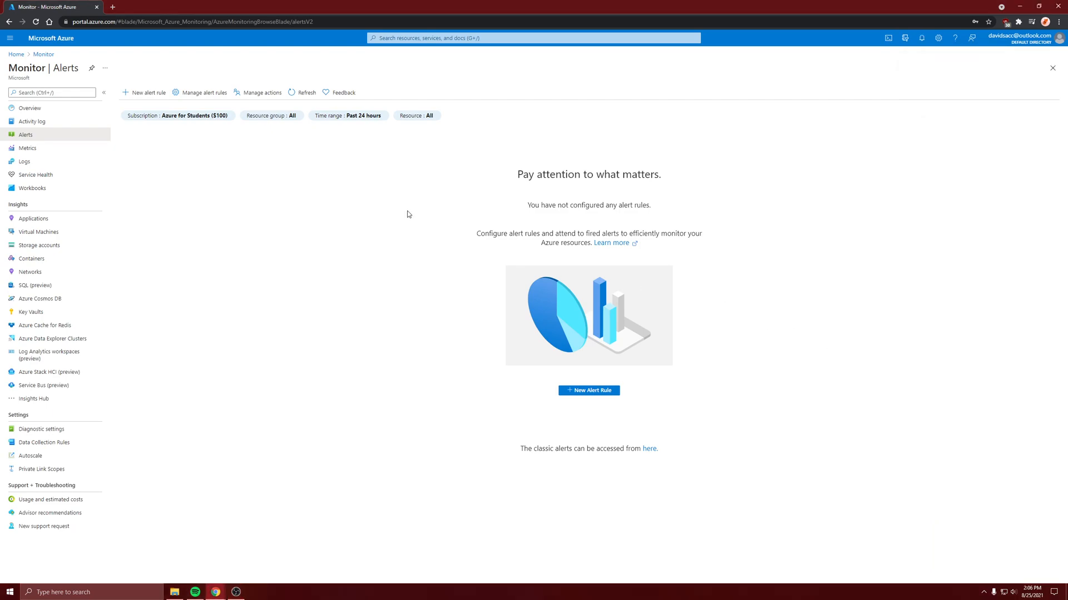
pyautogui.click(306, 93)
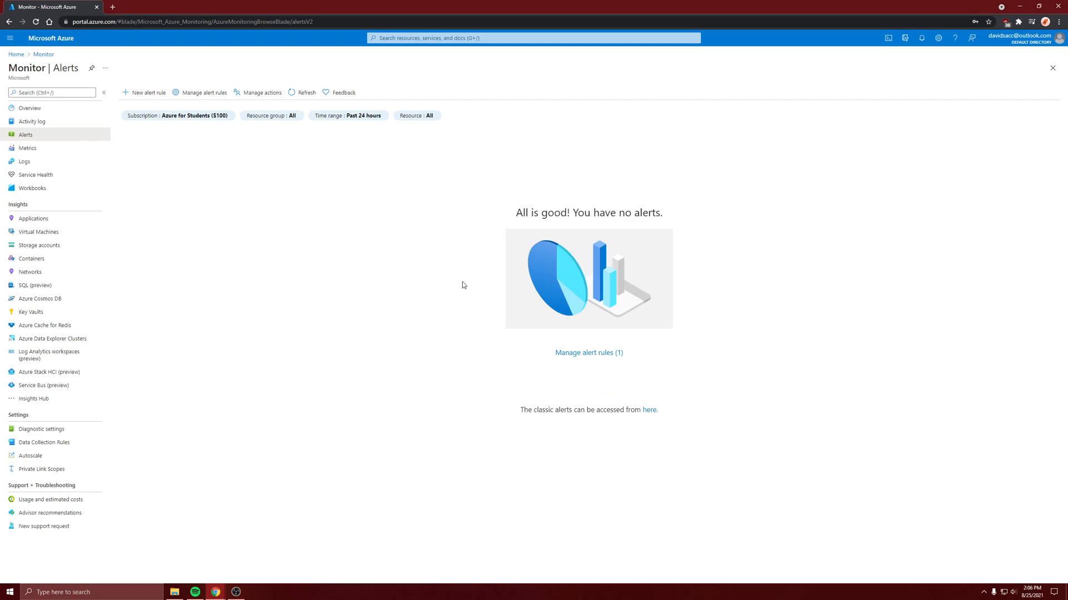
pyautogui.click(304, 94)
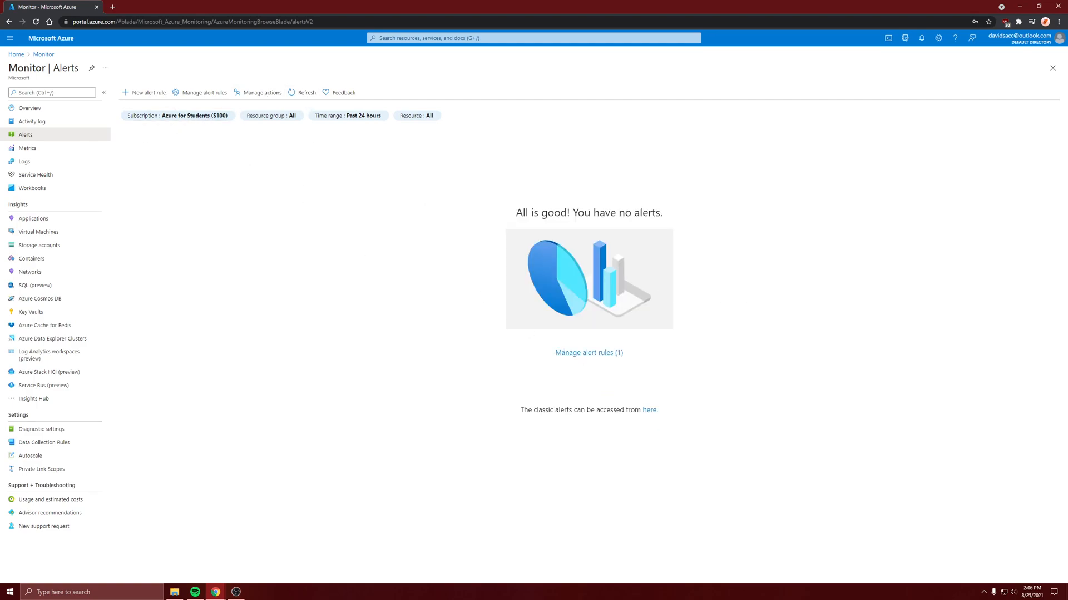